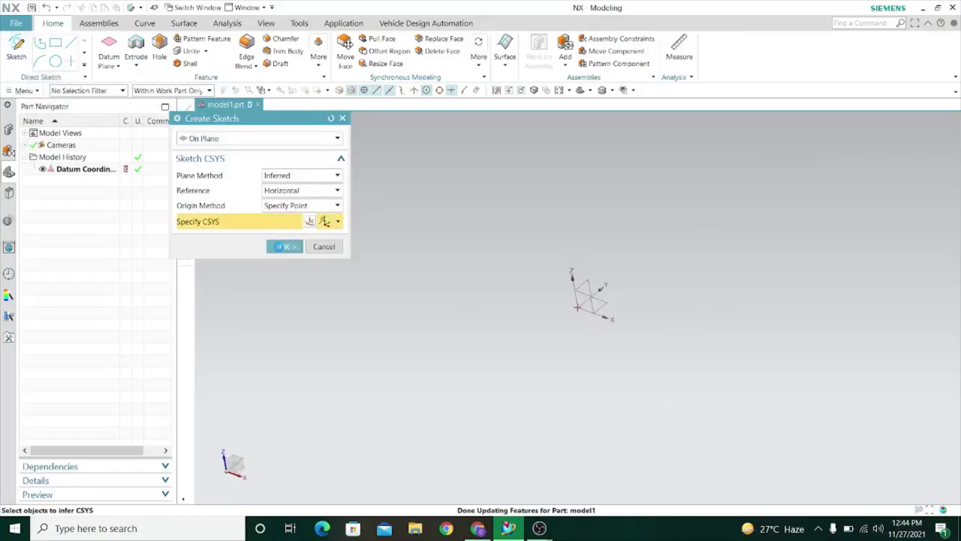
- Start a sketch on the XY plane and draw a vertical line up from the origin with a top horizontal line
{"action": "left_click", "coordinate": [283, 246]}
{"action": "left_click", "coordinate": [95, 42]}
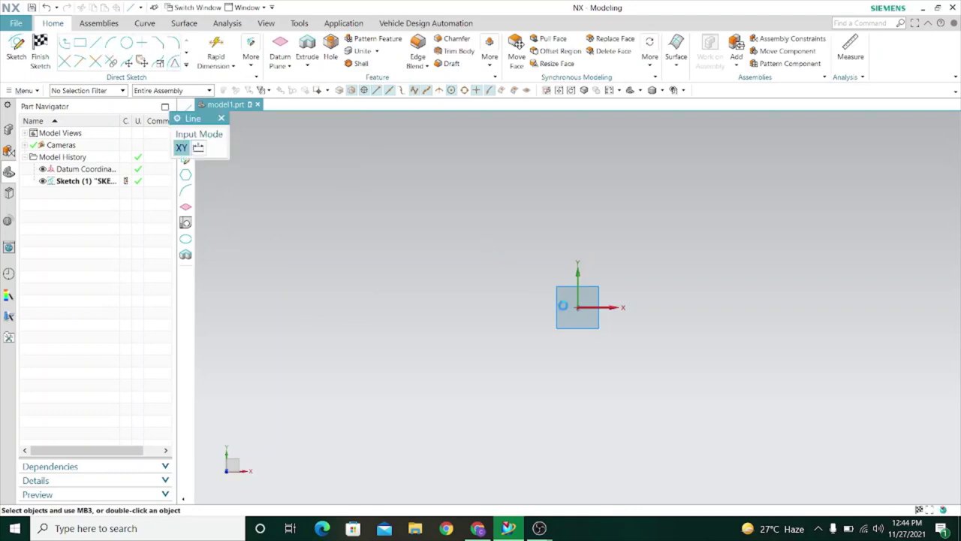
{"action": "left_click", "coordinate": [578, 307]}
{"action": "left_click", "coordinate": [577, 156]}
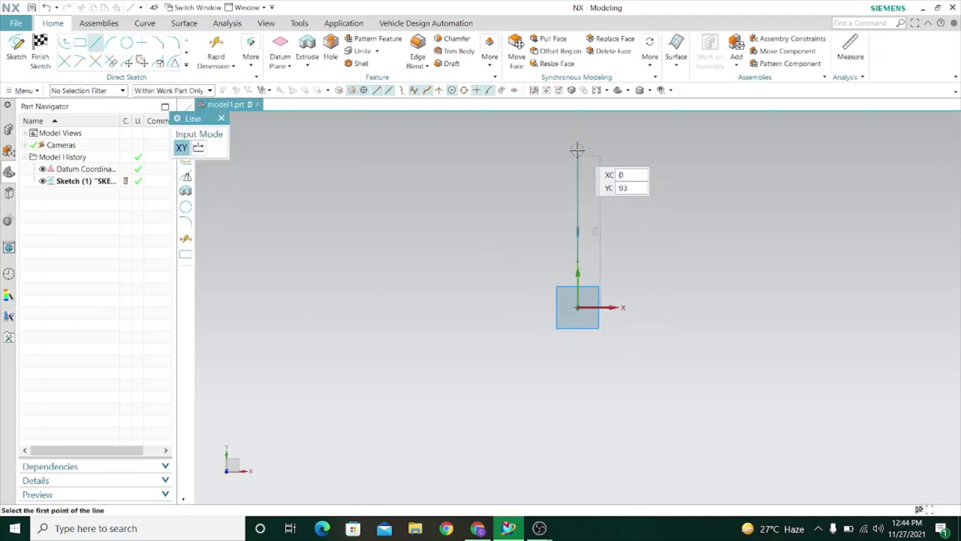
{"action": "left_click", "coordinate": [577, 155]}
{"action": "left_click", "coordinate": [697, 156]}
- Add a horizontal base line running right from the origin, then open Rapid Dimension
{"action": "left_click", "coordinate": [577, 307]}
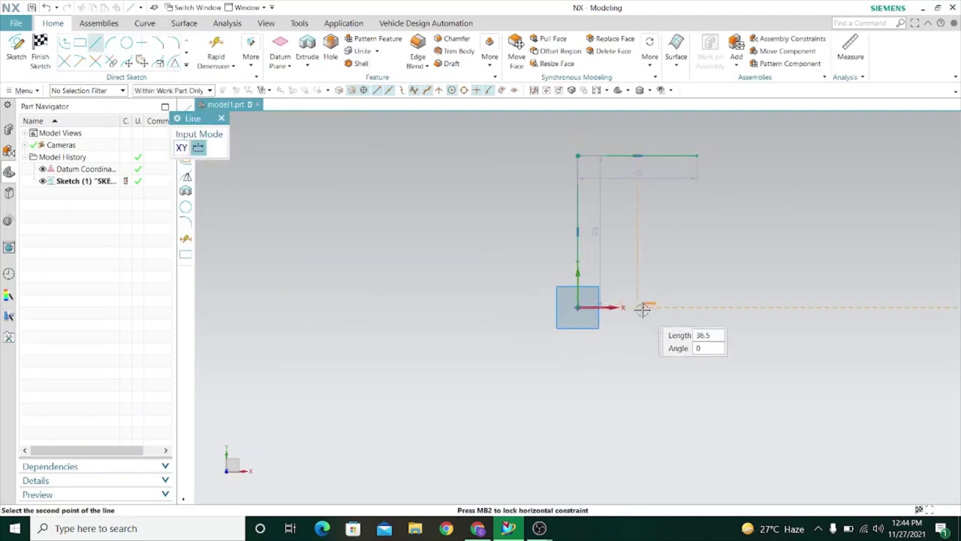
{"action": "left_click", "coordinate": [655, 307]}
{"action": "left_click", "coordinate": [221, 118]}
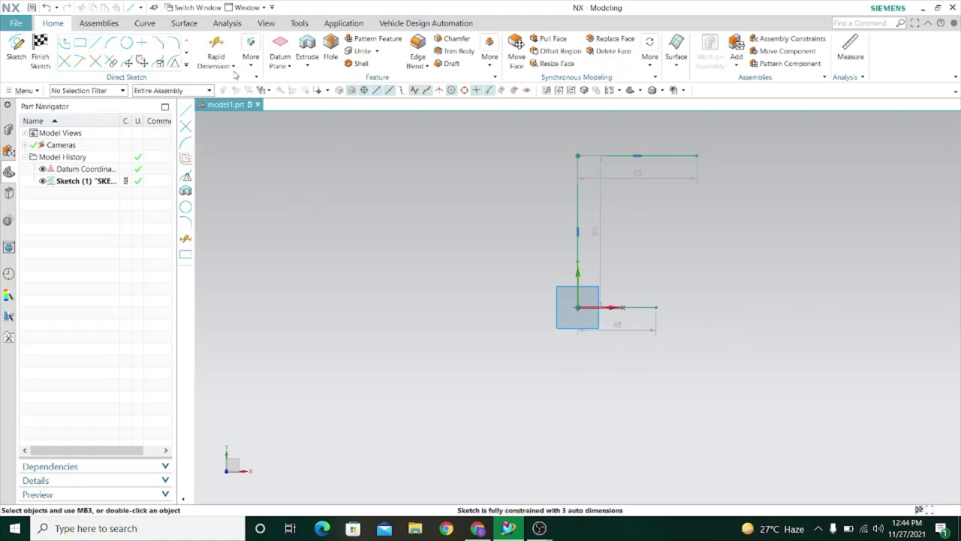
{"action": "left_click", "coordinate": [216, 46]}
{"action": "scroll", "coordinate": [397, 331], "scroll_direction": "up", "scroll_amount": 1}
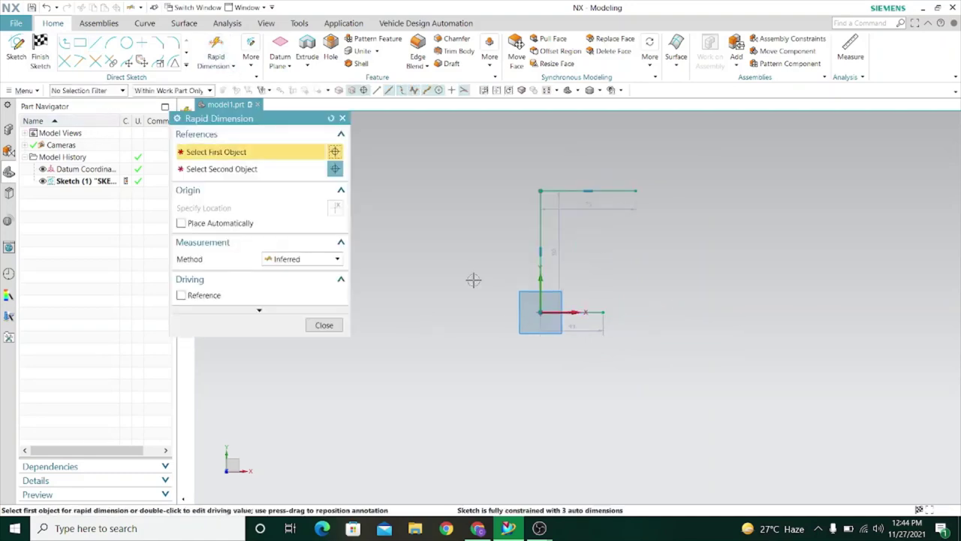
- Dimension the vertical line to 80, the top line to 39 and the base line to 28
{"action": "double_click", "coordinate": [555, 239]}
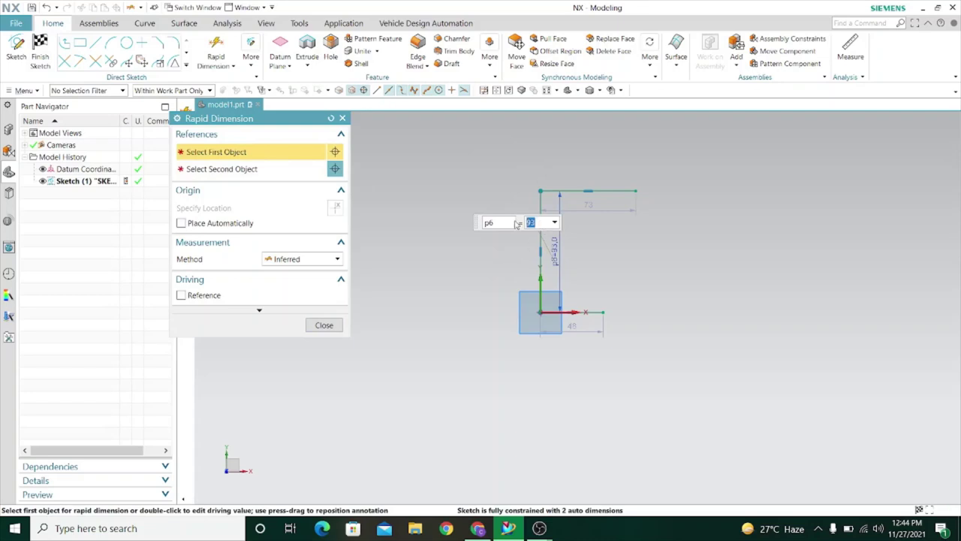
{"action": "type", "text": "0"}
{"action": "key", "text": "Return"}
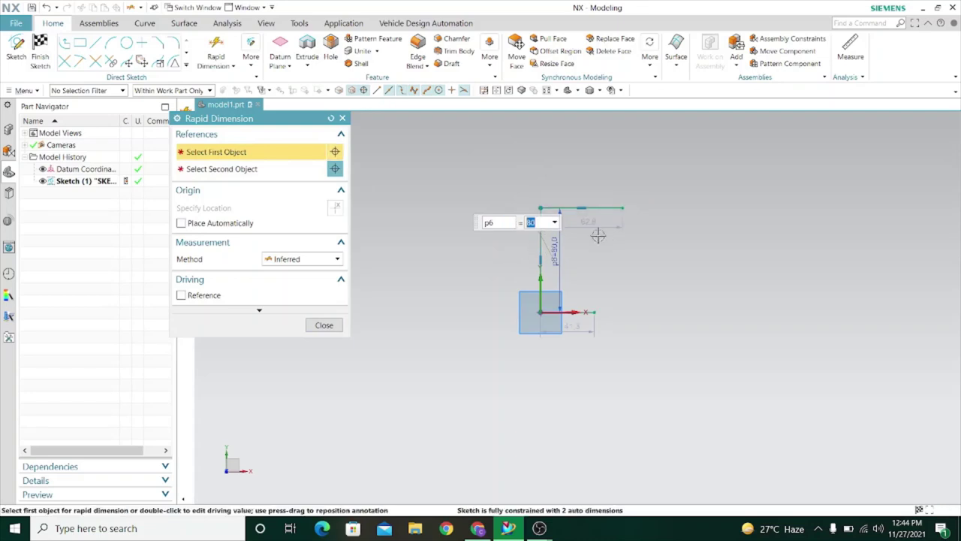
{"action": "left_click", "coordinate": [588, 227]}
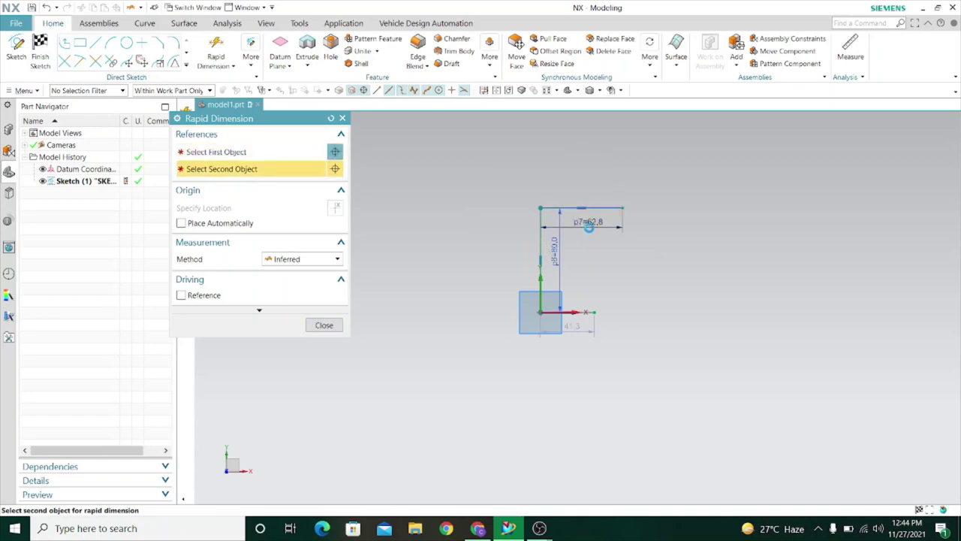
{"action": "double_click", "coordinate": [589, 226]}
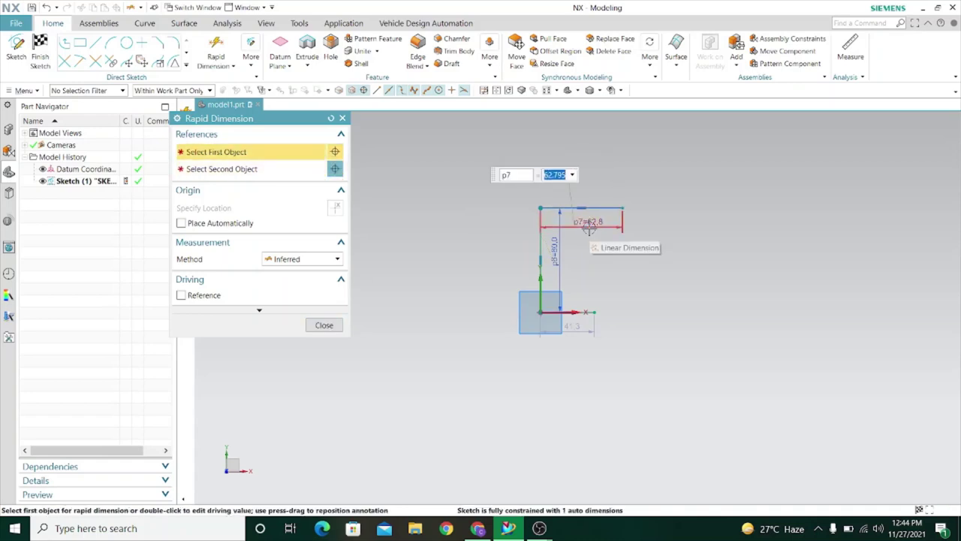
{"action": "type", "text": "39"}
{"action": "key", "text": "Return"}
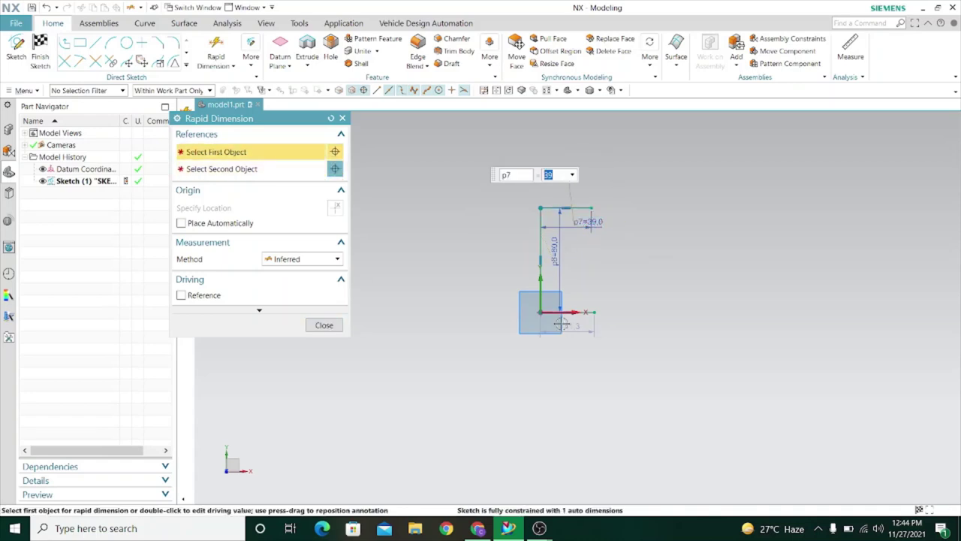
{"action": "left_click", "coordinate": [569, 330]}
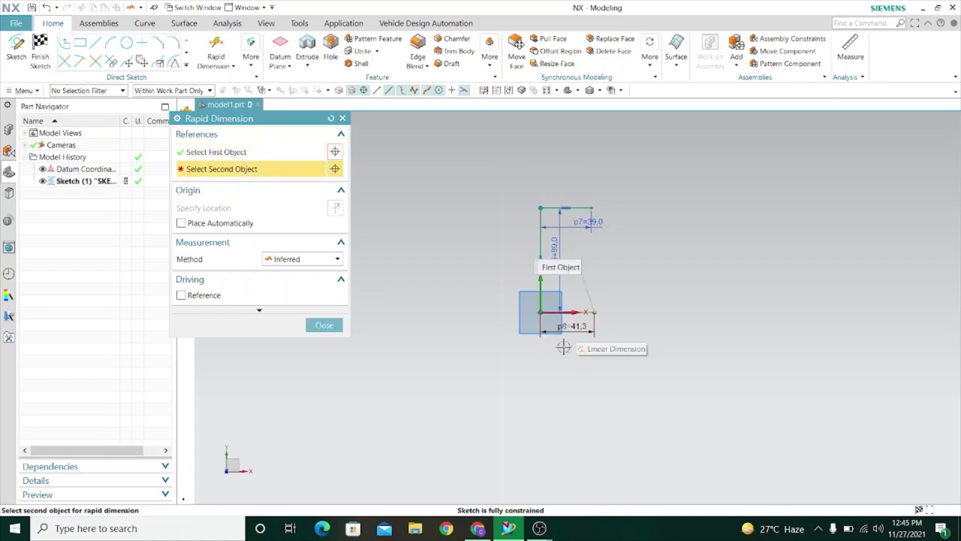
{"action": "left_click", "coordinate": [563, 349]}
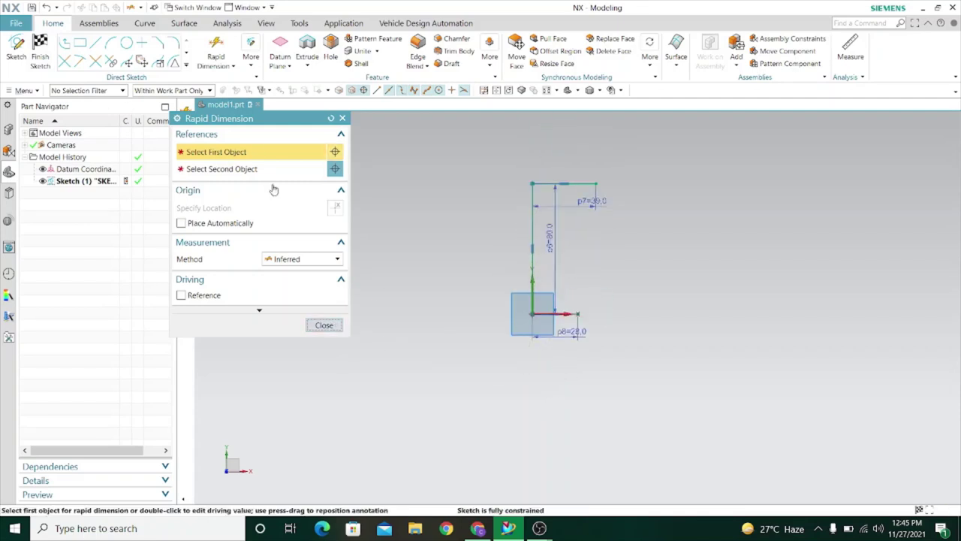
{"action": "left_click", "coordinate": [330, 331]}
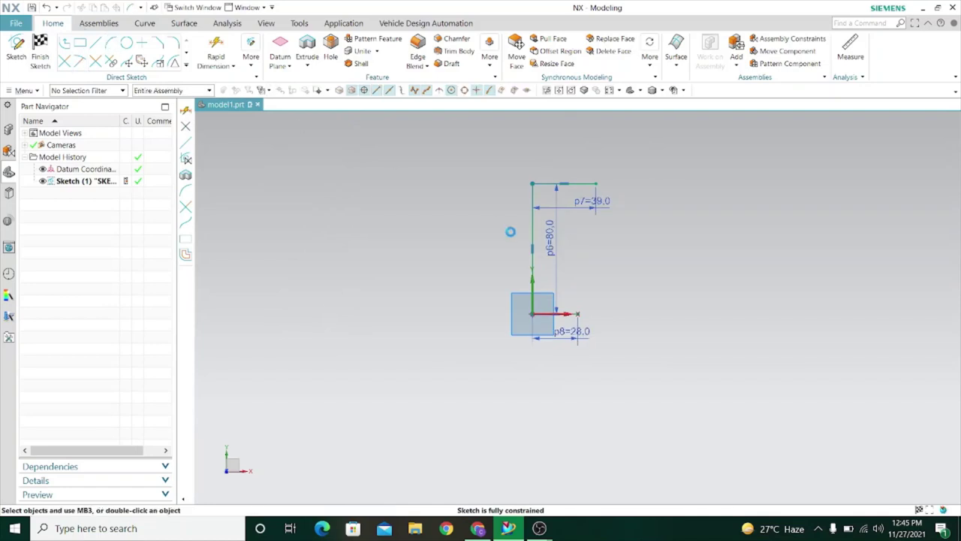
- Draw a three-point arc from the base line's end to the top line's end, then undo it
{"action": "key", "text": "a"}
{"action": "left_click", "coordinate": [551, 296]}
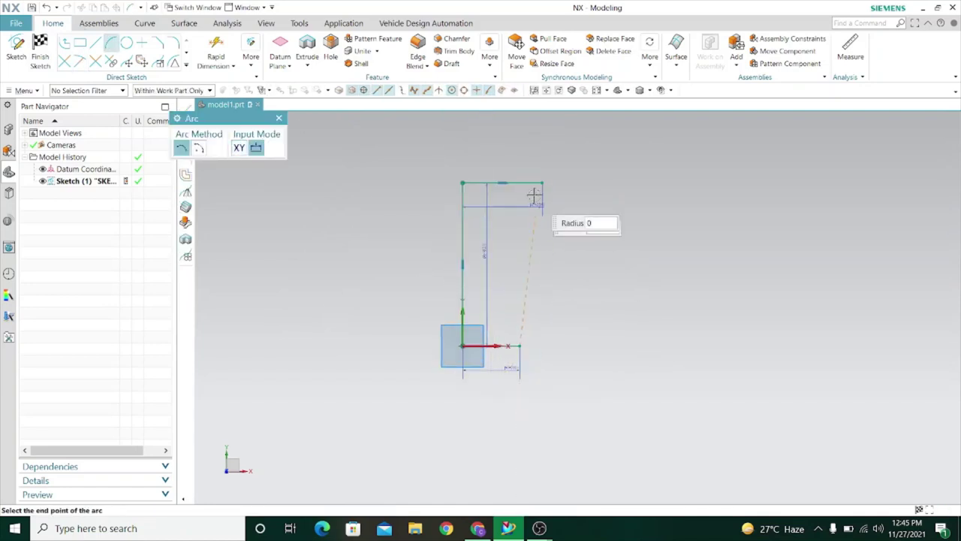
{"action": "left_click", "coordinate": [542, 183]}
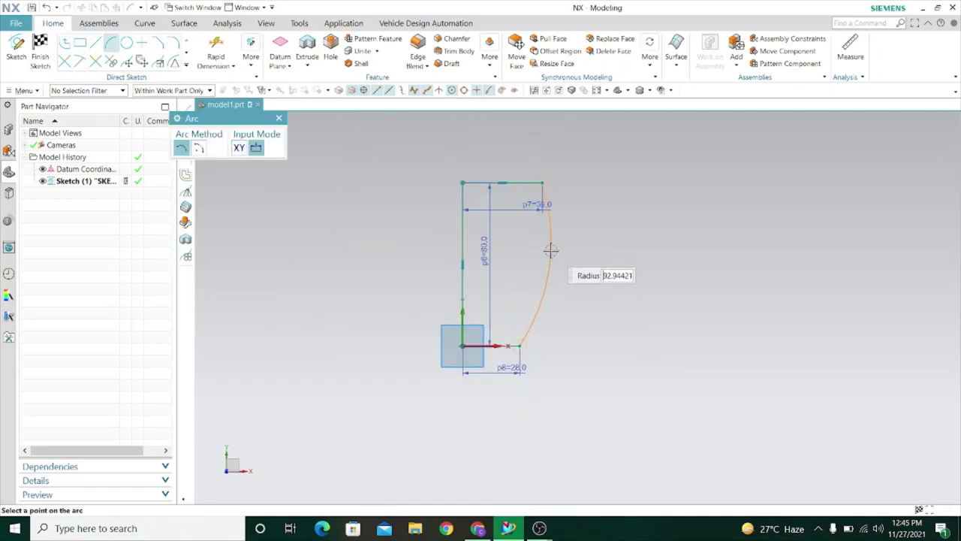
{"action": "scroll", "coordinate": [547, 268], "scroll_direction": "up", "scroll_amount": 2}
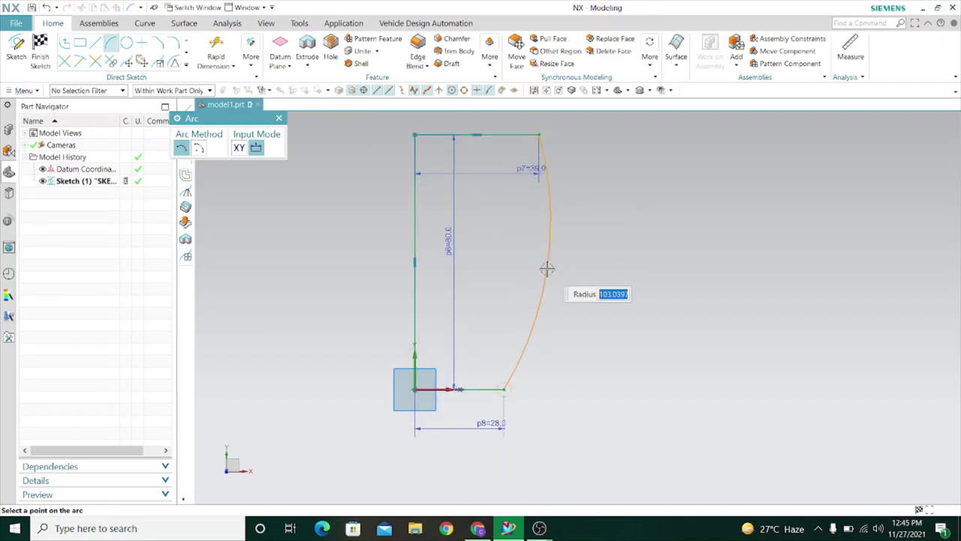
{"action": "scroll", "coordinate": [547, 268], "scroll_direction": "up", "scroll_amount": 1}
{"action": "scroll", "coordinate": [545, 266], "scroll_direction": "up", "scroll_amount": 1}
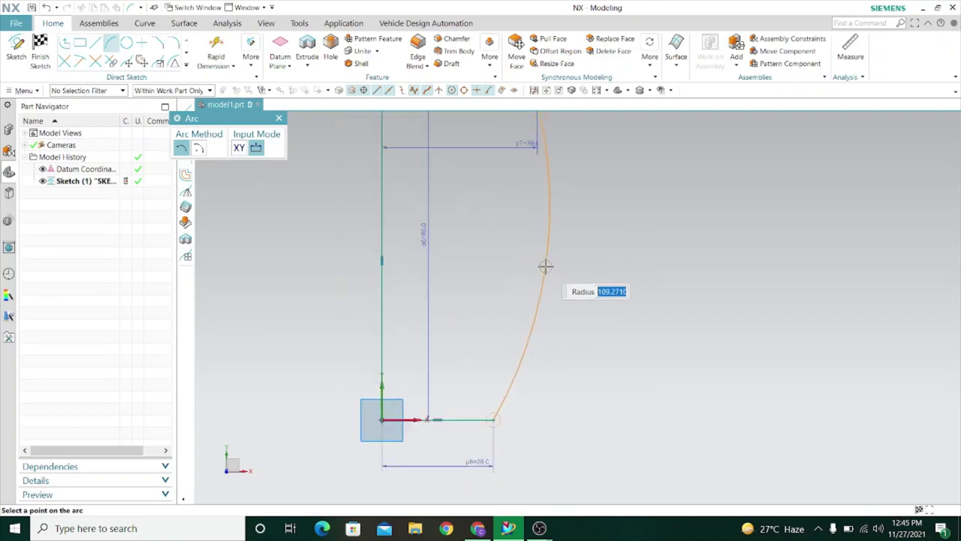
{"action": "scroll", "coordinate": [545, 266], "scroll_direction": "down", "scroll_amount": 1}
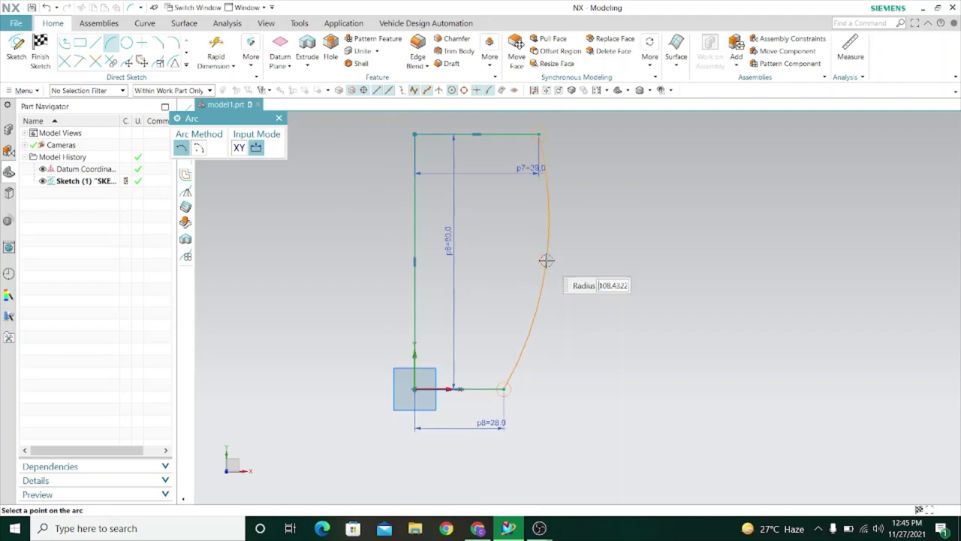
{"action": "left_click", "coordinate": [546, 260]}
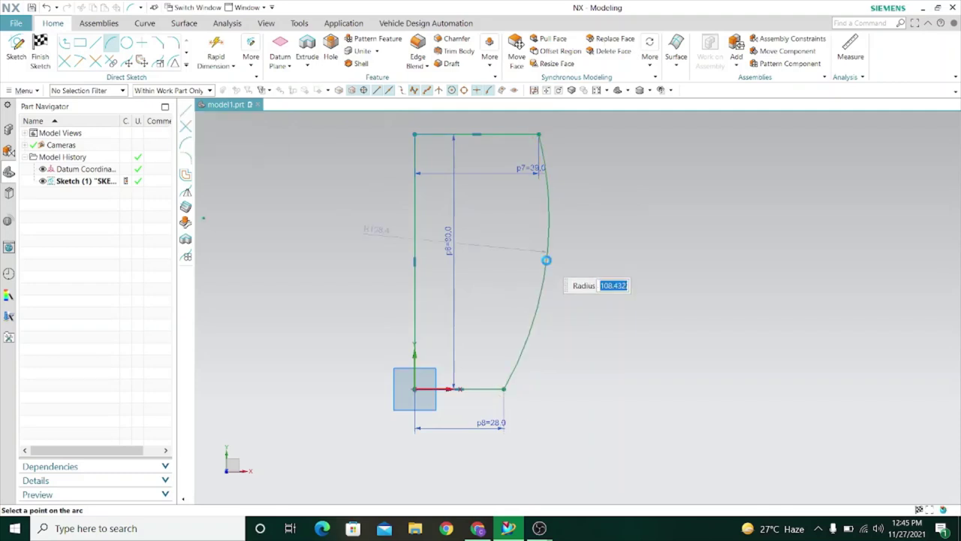
{"action": "left_click", "coordinate": [279, 118]}
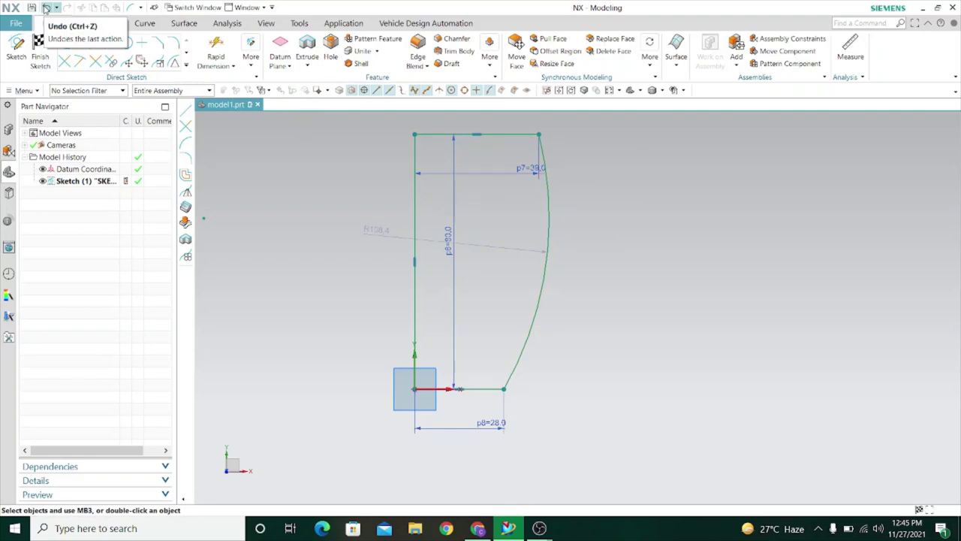
{"action": "left_click", "coordinate": [45, 8]}
- Redraw the closing arc (radius 122.9) between the base and top line ends and finish the sketch
{"action": "key", "text": "a"}
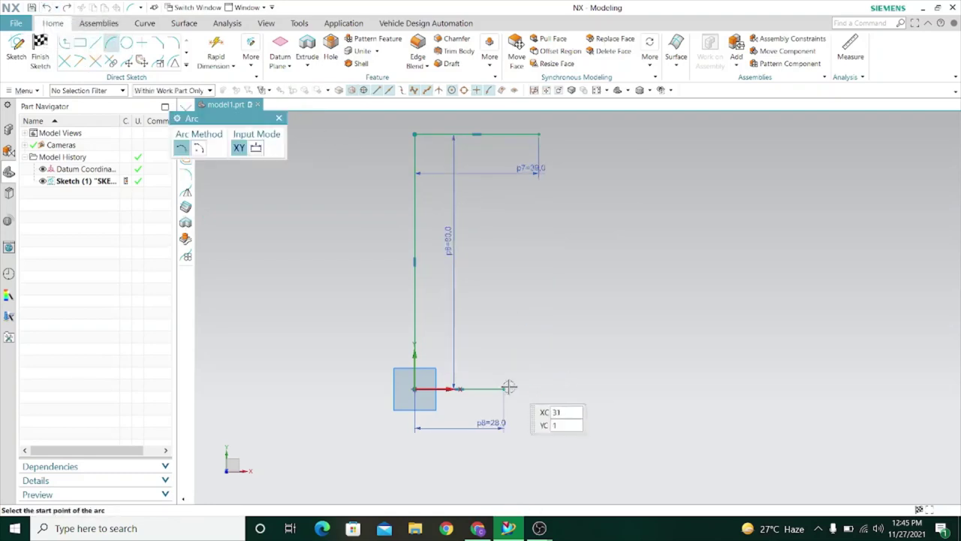
{"action": "left_click", "coordinate": [503, 388]}
{"action": "left_click", "coordinate": [540, 134]}
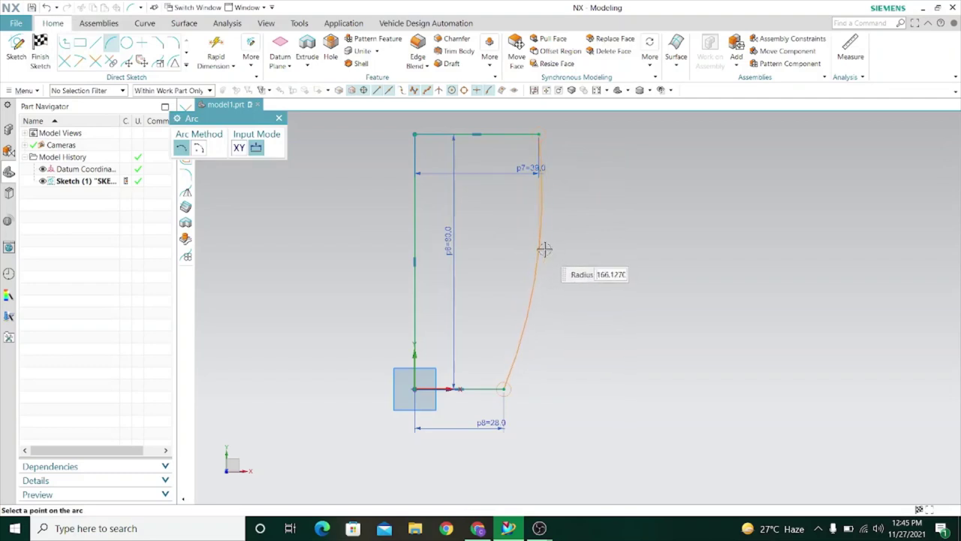
{"action": "scroll", "coordinate": [547, 251], "scroll_direction": "up", "scroll_amount": 3}
{"action": "scroll", "coordinate": [545, 248], "scroll_direction": "up", "scroll_amount": 1}
{"action": "scroll", "coordinate": [545, 248], "scroll_direction": "down", "scroll_amount": 3}
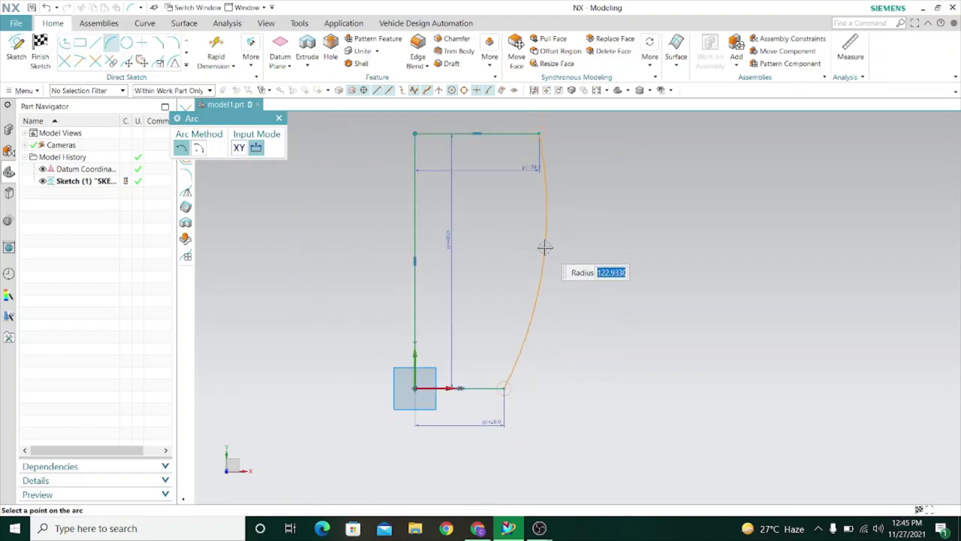
{"action": "left_click", "coordinate": [545, 247]}
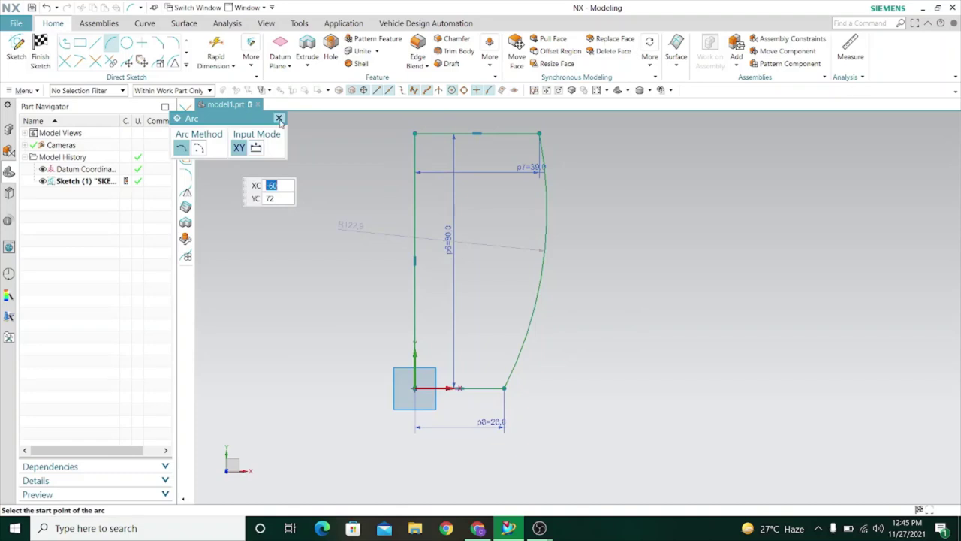
{"action": "left_click", "coordinate": [278, 119]}
{"action": "left_click", "coordinate": [40, 52]}
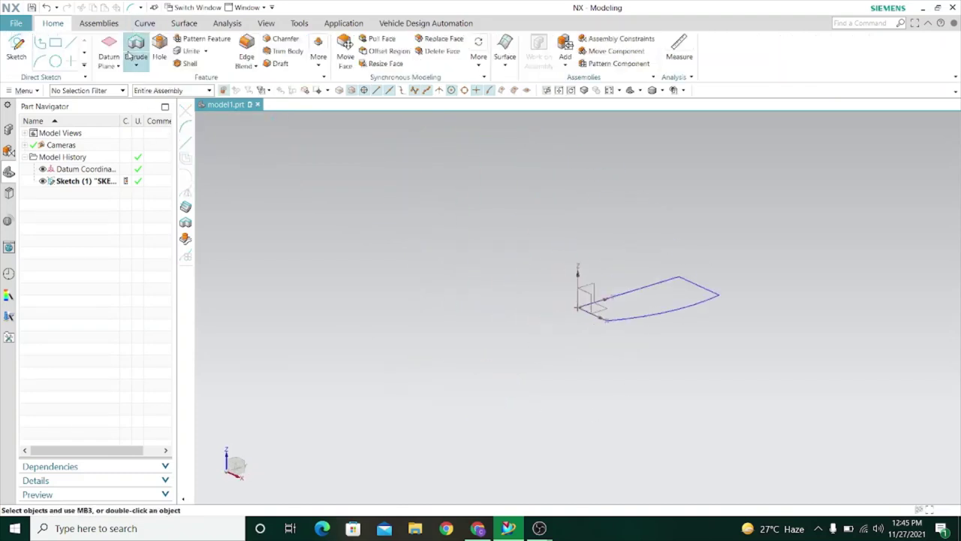
- Revolve the base line and arc 360° about the vertical line into the solid mug body
{"action": "left_click", "coordinate": [136, 66]}
{"action": "left_click", "coordinate": [151, 90]}
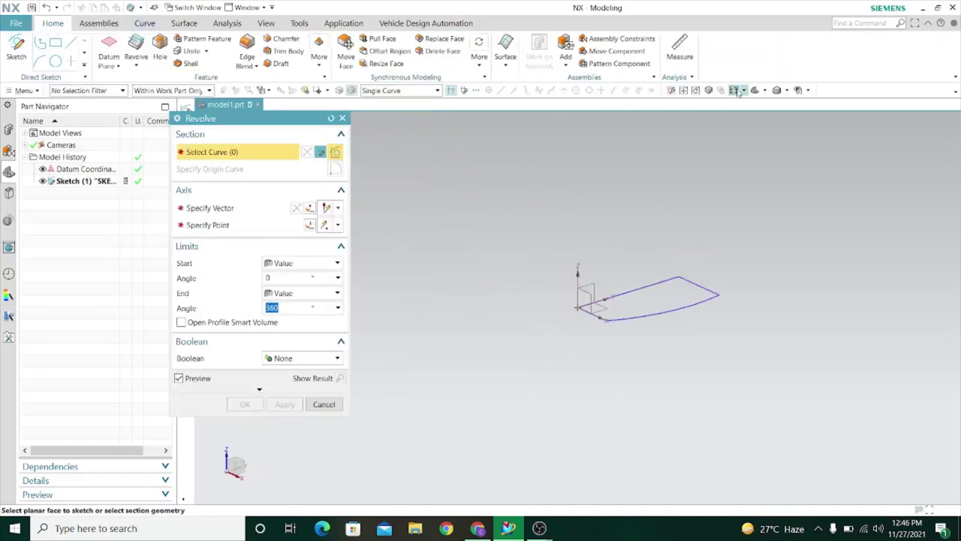
{"action": "left_click", "coordinate": [764, 90]}
{"action": "left_click", "coordinate": [760, 120]}
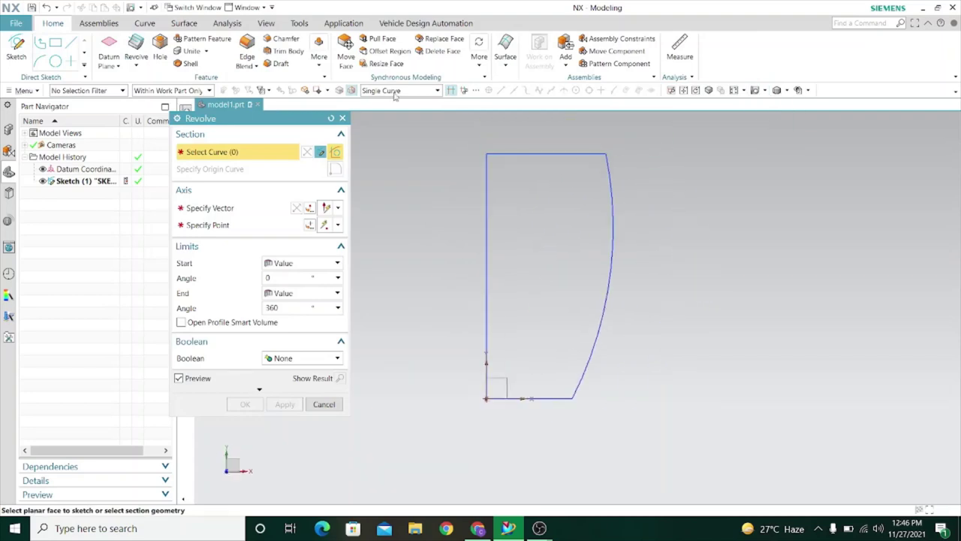
{"action": "left_click", "coordinate": [525, 397]}
{"action": "left_click", "coordinate": [600, 187]}
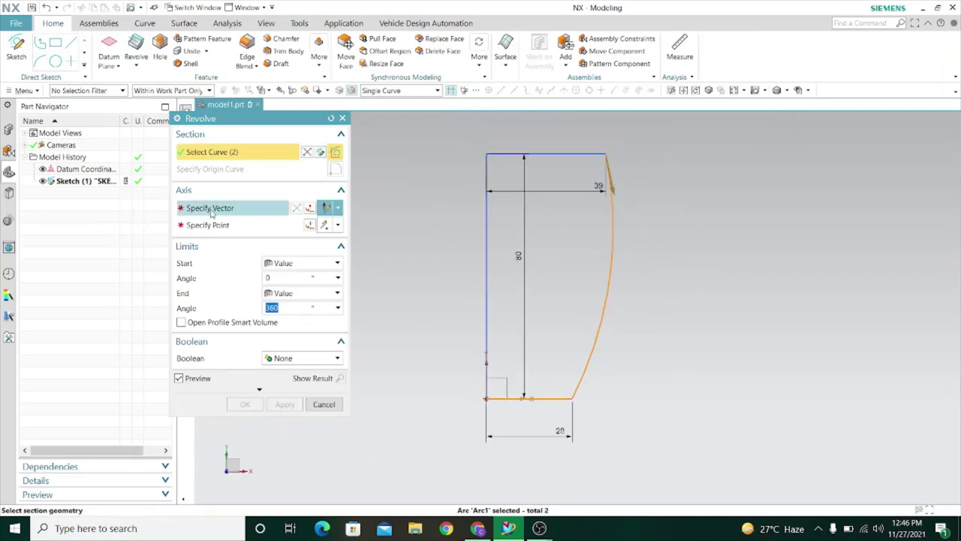
{"action": "middle_click", "coordinate": [599, 187]}
{"action": "left_click", "coordinate": [482, 268]}
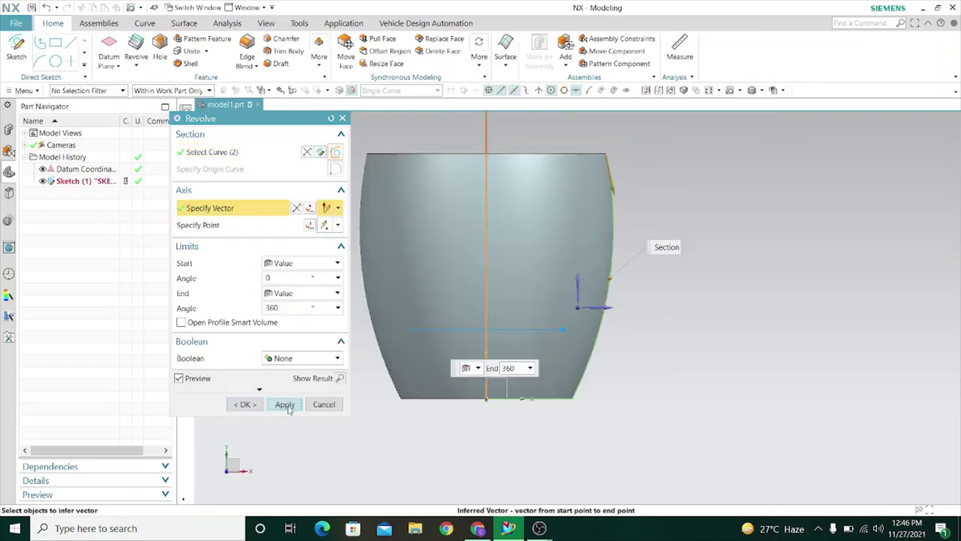
{"action": "left_click", "coordinate": [284, 404]}
{"action": "left_click", "coordinate": [324, 404]}
{"action": "mouse_move", "coordinate": [319, 404]}
{"action": "middle_mouse_down"}
{"action": "mouse_move", "coordinate": [285, 360]}
{"action": "mouse_move", "coordinate": [286, 260]}
{"action": "middle_mouse_up"}
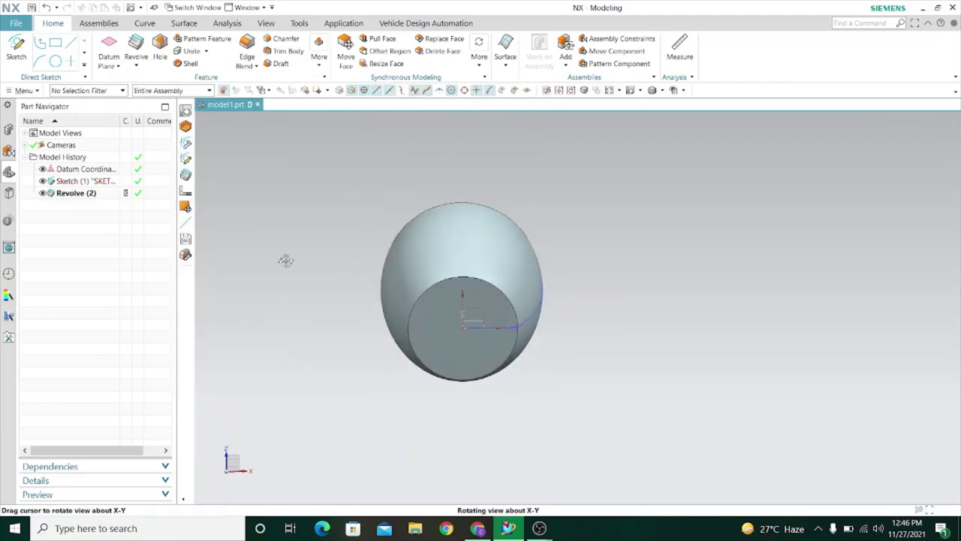
{"action": "left_click", "coordinate": [16, 49]}
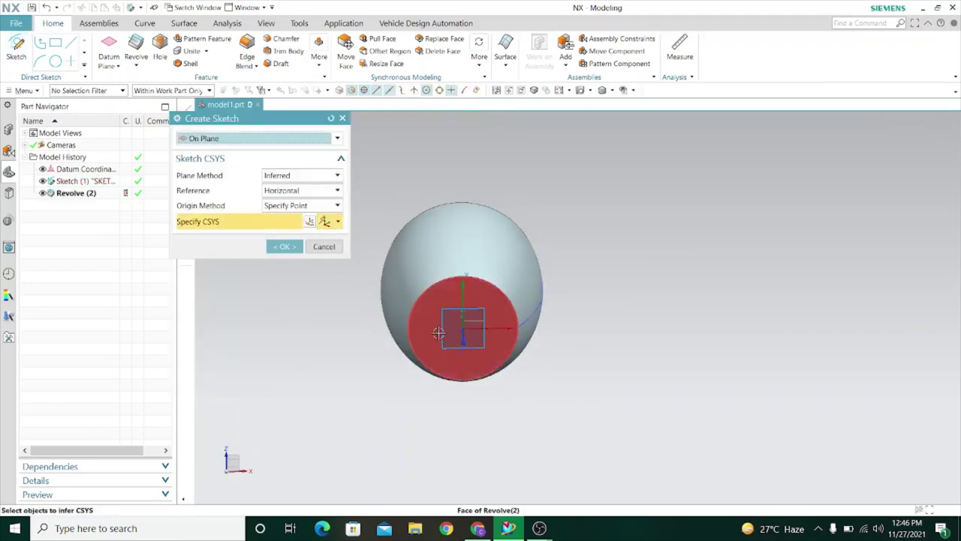
- Sketch a 42 mm circle centred on the origin of the mug's bottom face
{"action": "left_click", "coordinate": [450, 331]}
{"action": "left_click", "coordinate": [283, 247]}
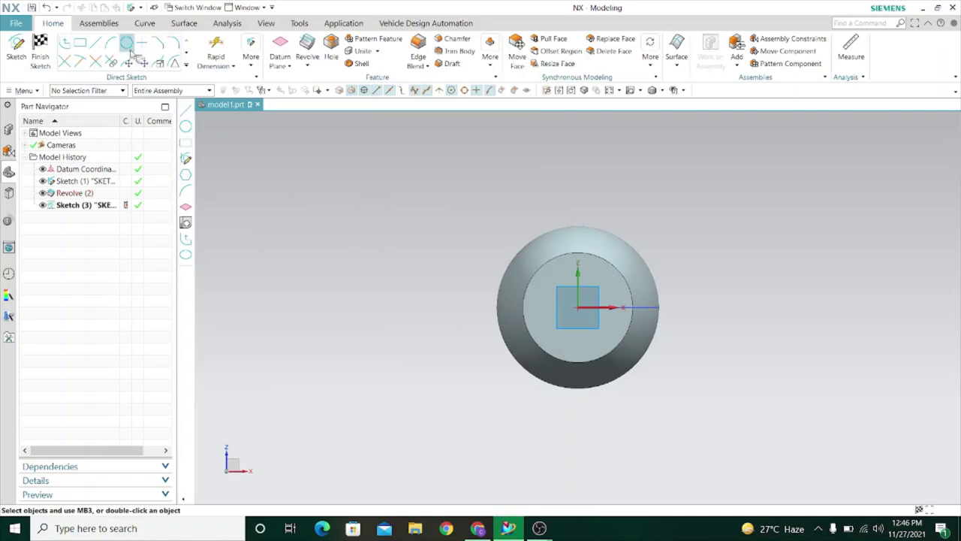
{"action": "left_click", "coordinate": [126, 43]}
{"action": "left_click", "coordinate": [578, 307]}
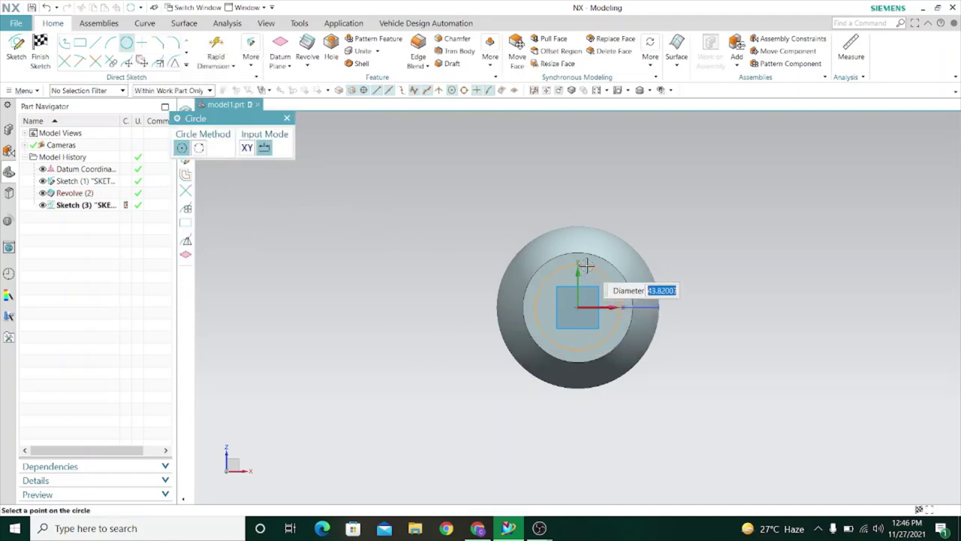
{"action": "type", "text": "42"}
{"action": "key", "text": "Return"}
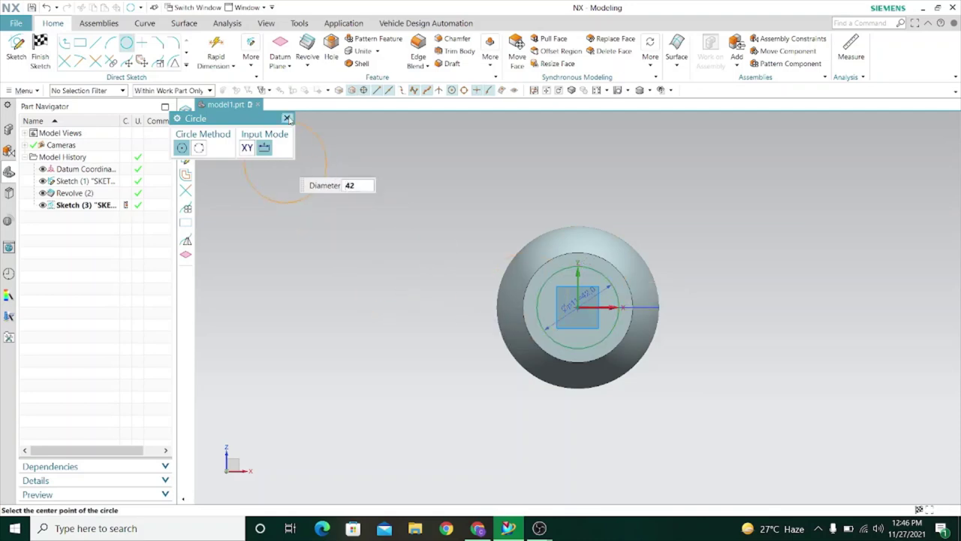
{"action": "left_click", "coordinate": [287, 118]}
{"action": "left_click", "coordinate": [43, 60]}
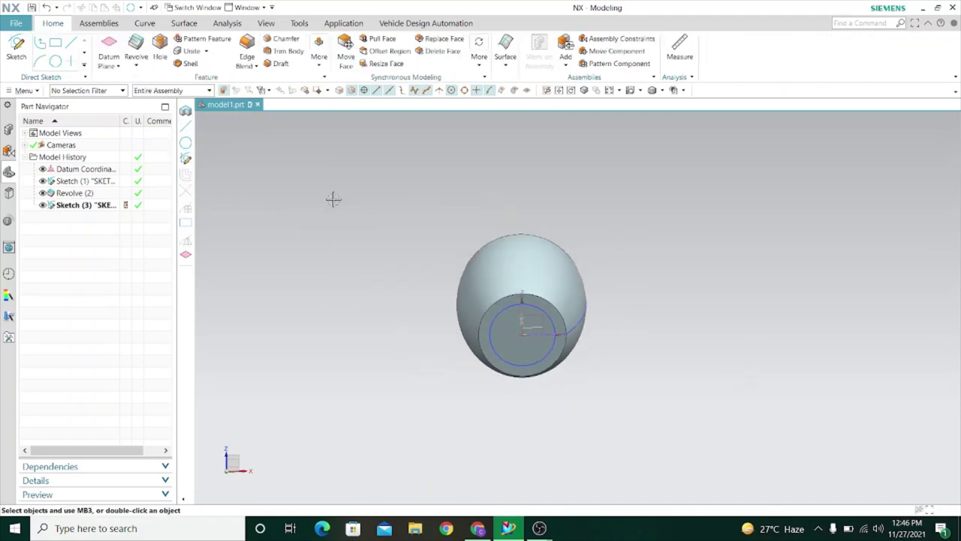
- Extrude the circle from -2.5 to 0 mm with Boolean Subtract to recess the base
{"action": "left_click", "coordinate": [136, 66]}
{"action": "left_click", "coordinate": [149, 80]}
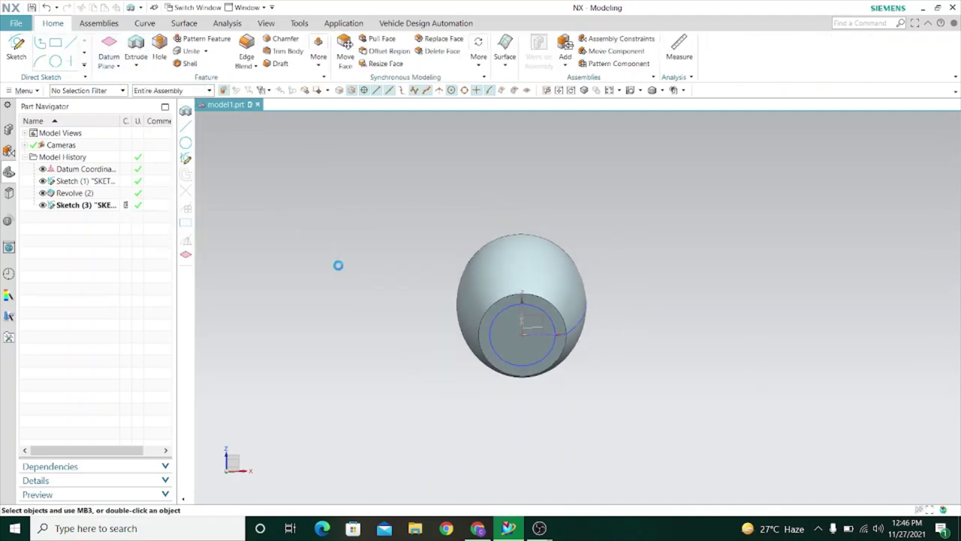
{"action": "left_click", "coordinate": [489, 332]}
{"action": "middle_click_drag", "start_coordinate": [402, 301], "coordinate": [278, 297]}
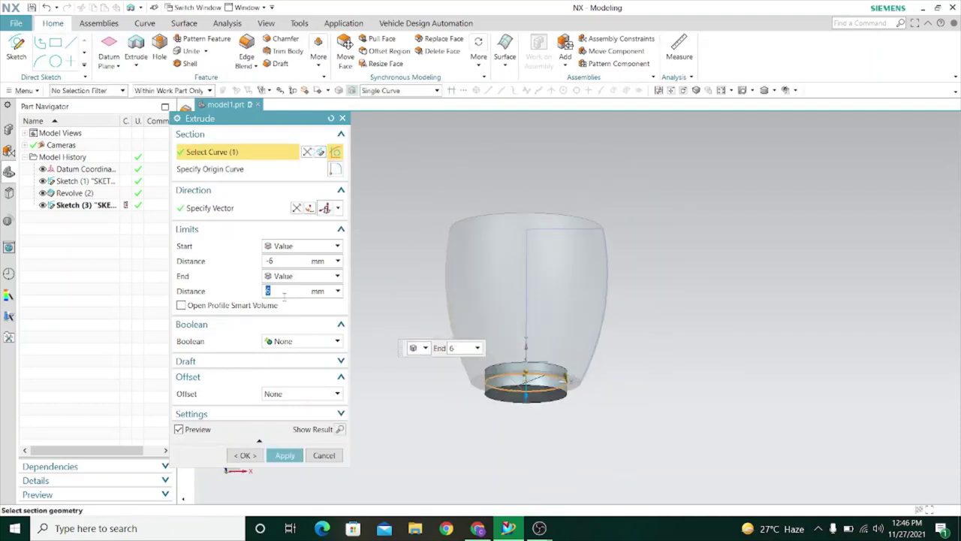
{"action": "left_click", "coordinate": [277, 261]}
{"action": "type", "text": "-2.5"}
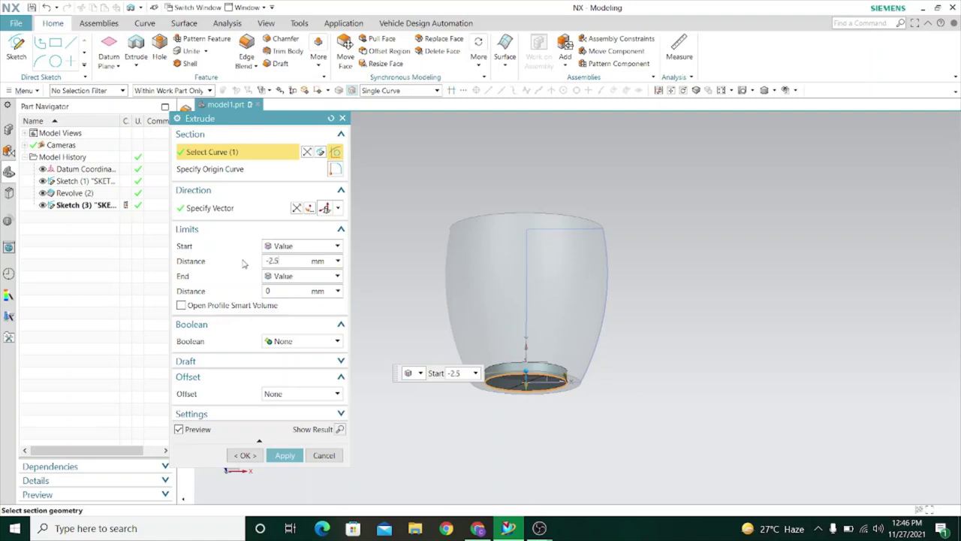
{"action": "key", "text": "Return"}
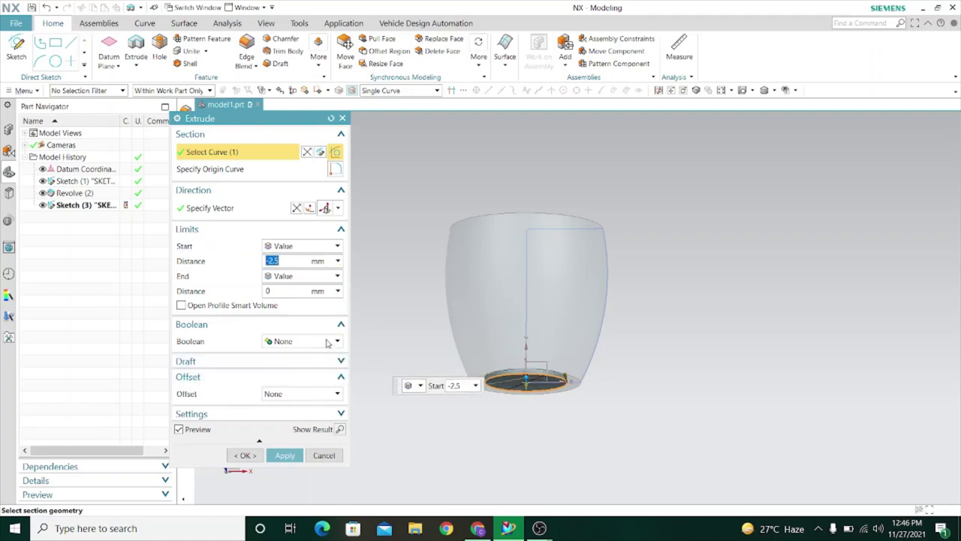
{"action": "left_click", "coordinate": [328, 341]}
{"action": "left_click", "coordinate": [297, 374]}
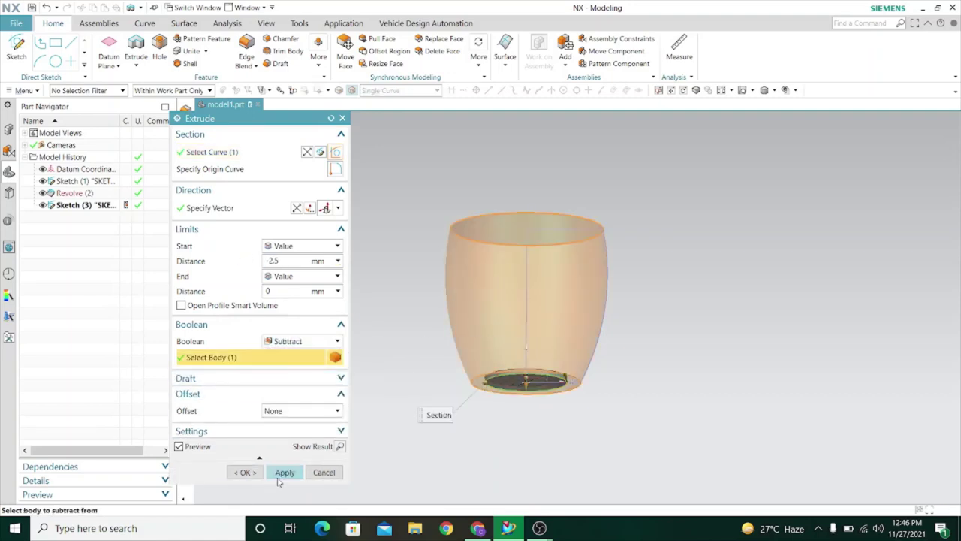
{"action": "left_click", "coordinate": [284, 472]}
{"action": "left_click", "coordinate": [324, 471]}
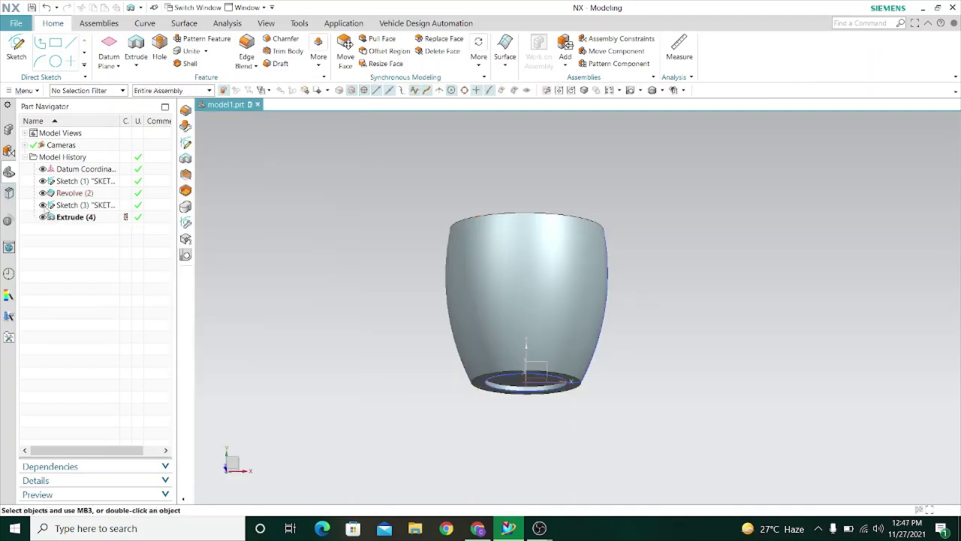
{"action": "middle_click_drag", "start_coordinate": [283, 327], "coordinate": [283, 251]}
- Edge-blend the base recess edges with 1.5 mm and 1 mm fillets
{"action": "middle_click_drag", "start_coordinate": [335, 346], "coordinate": [333, 300]}
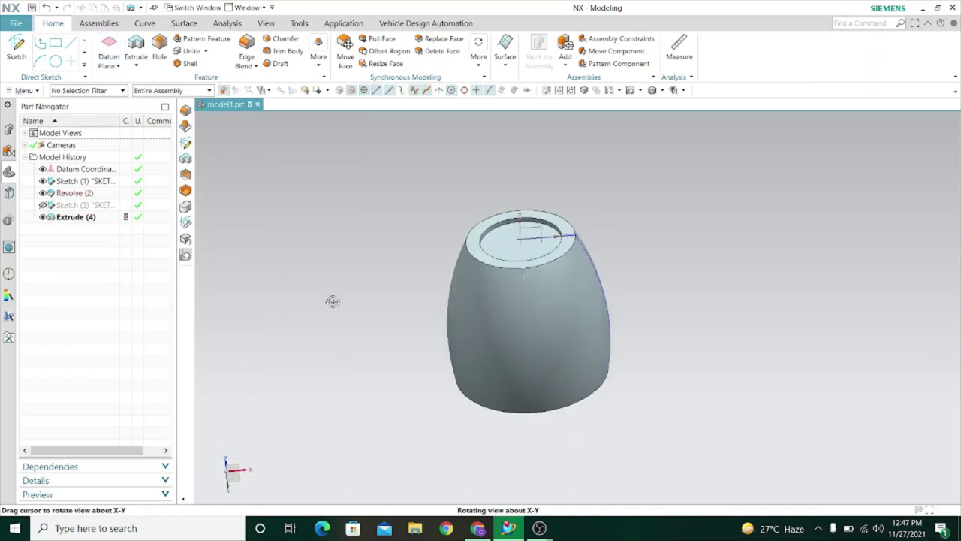
{"action": "key", "text": "b"}
{"action": "scroll", "coordinate": [459, 202], "scroll_direction": "up", "scroll_amount": 3}
{"action": "left_click", "coordinate": [461, 207]}
{"action": "scroll", "coordinate": [463, 235], "scroll_direction": "up", "scroll_amount": 2}
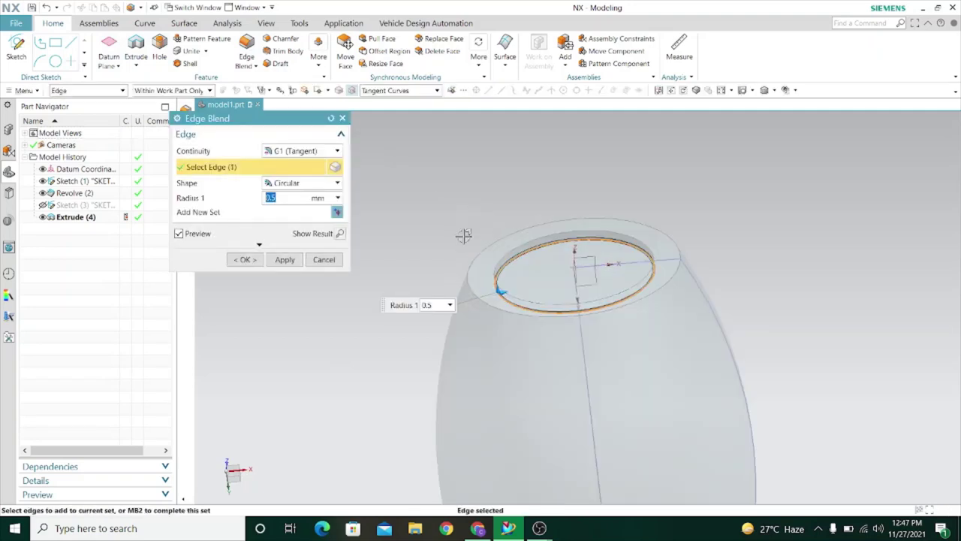
{"action": "key", "text": "Return"}
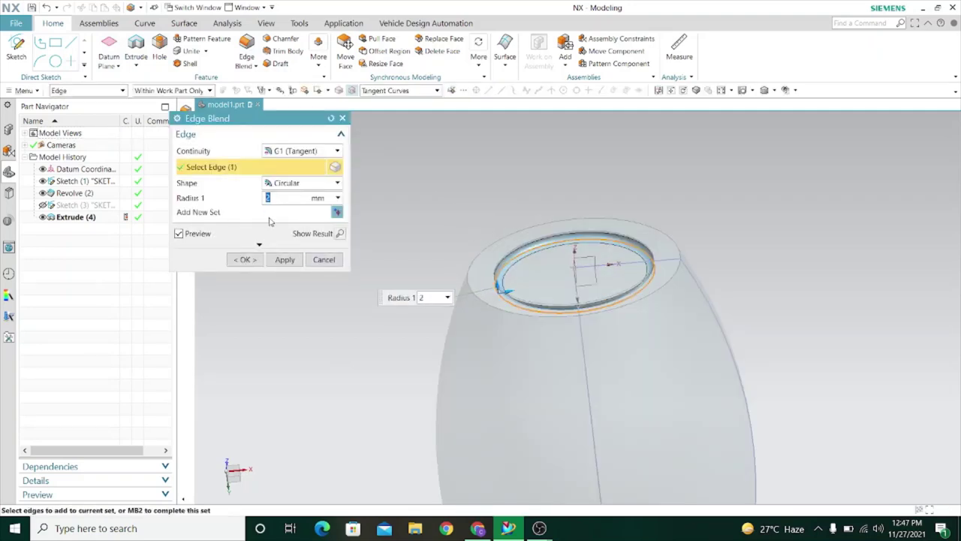
{"action": "type", "text": "5"}
{"action": "key", "text": "Return"}
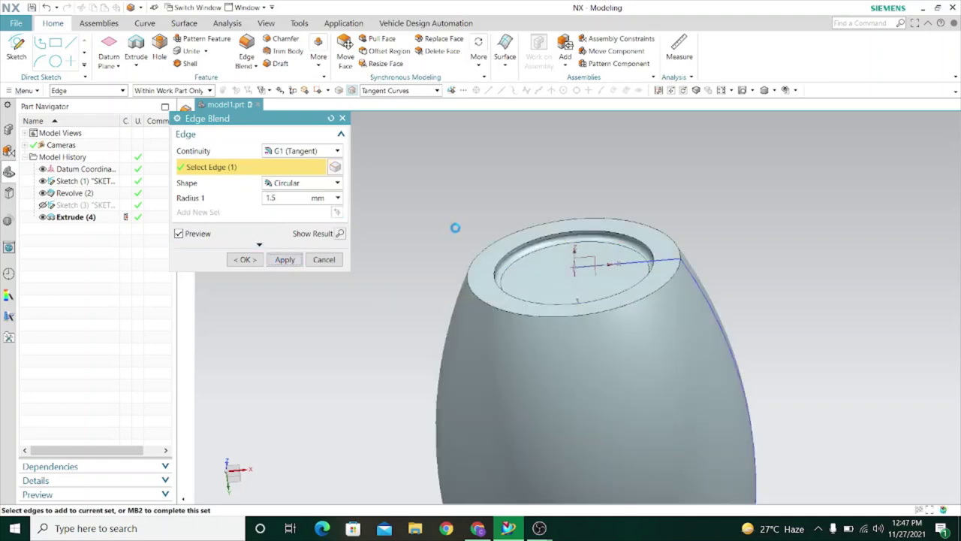
{"action": "scroll", "coordinate": [482, 234], "scroll_direction": "up", "scroll_amount": 3}
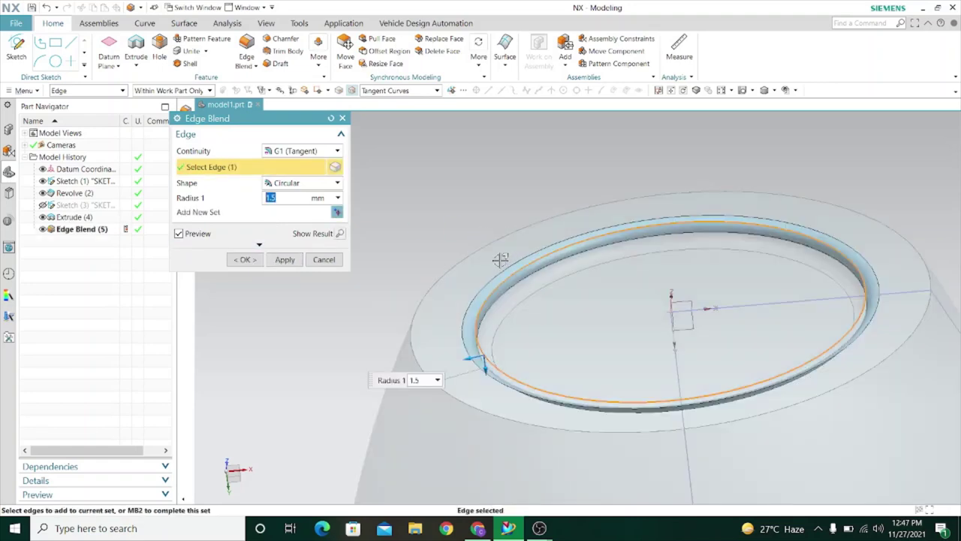
{"action": "type", "text": "1"}
{"action": "key", "text": "Return"}
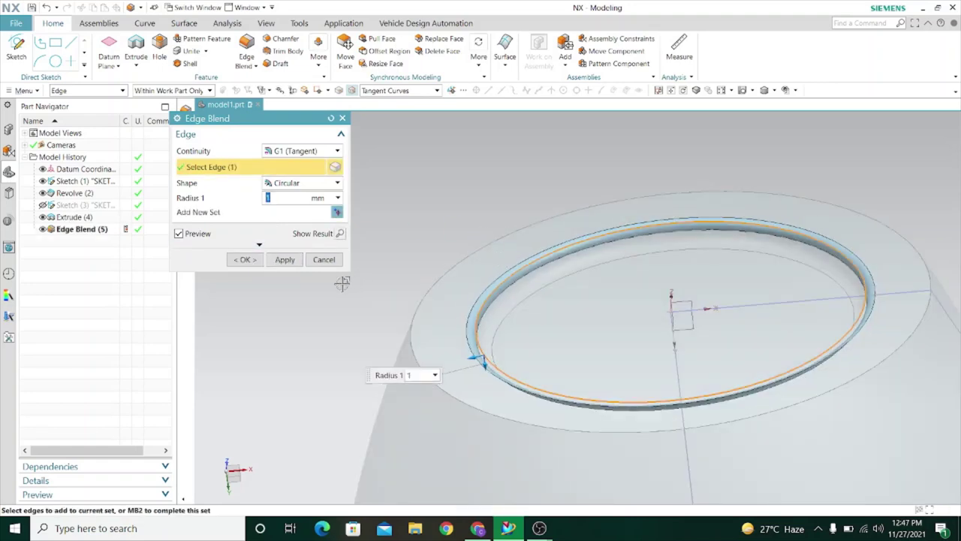
{"action": "left_click", "coordinate": [285, 260]}
- Round the outer base edge with a 3 mm edge blend
{"action": "left_click", "coordinate": [405, 297]}
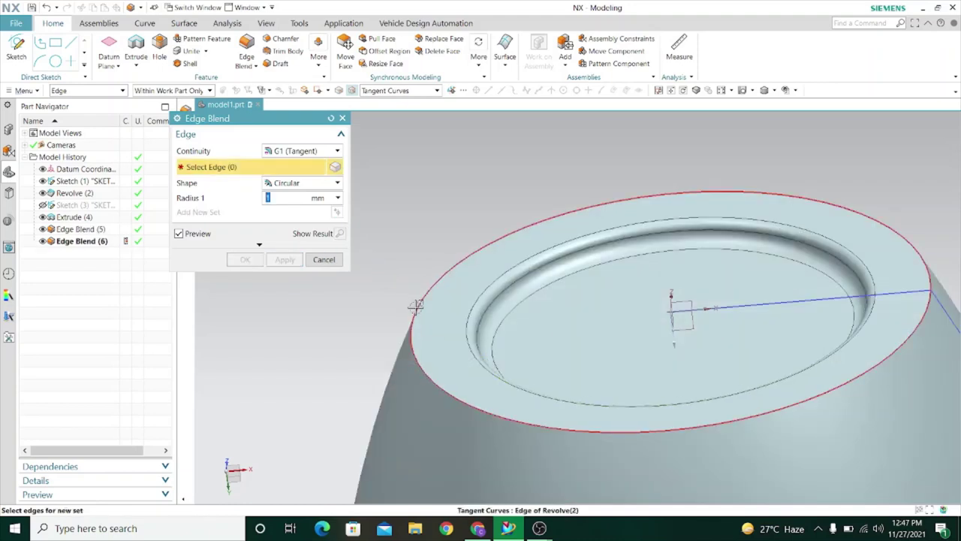
{"action": "type", "text": "3"}
{"action": "key", "text": "Return"}
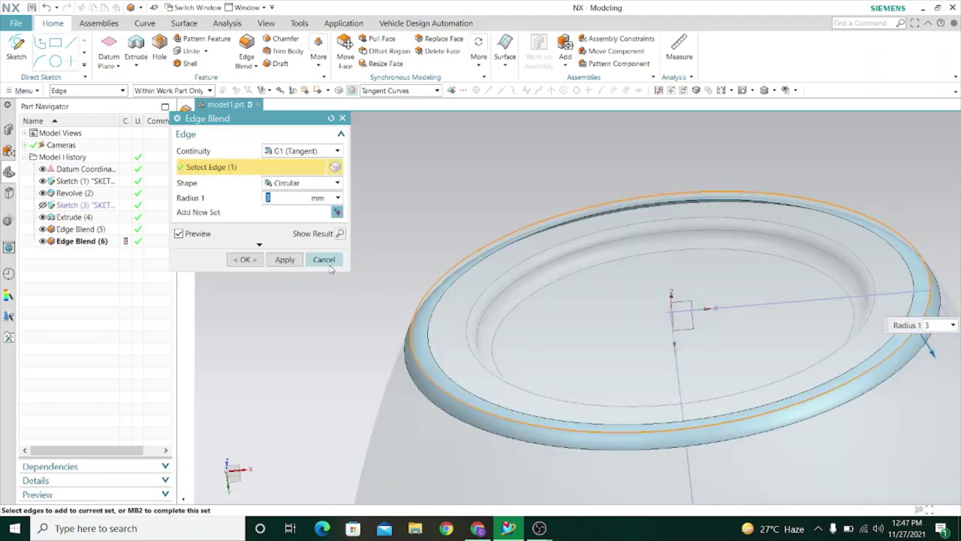
{"action": "left_click", "coordinate": [285, 259]}
{"action": "scroll", "coordinate": [537, 210], "scroll_direction": "down", "scroll_amount": 2}
{"action": "scroll", "coordinate": [530, 192], "scroll_direction": "down", "scroll_amount": 2}
{"action": "scroll", "coordinate": [523, 172], "scroll_direction": "down", "scroll_amount": 2}
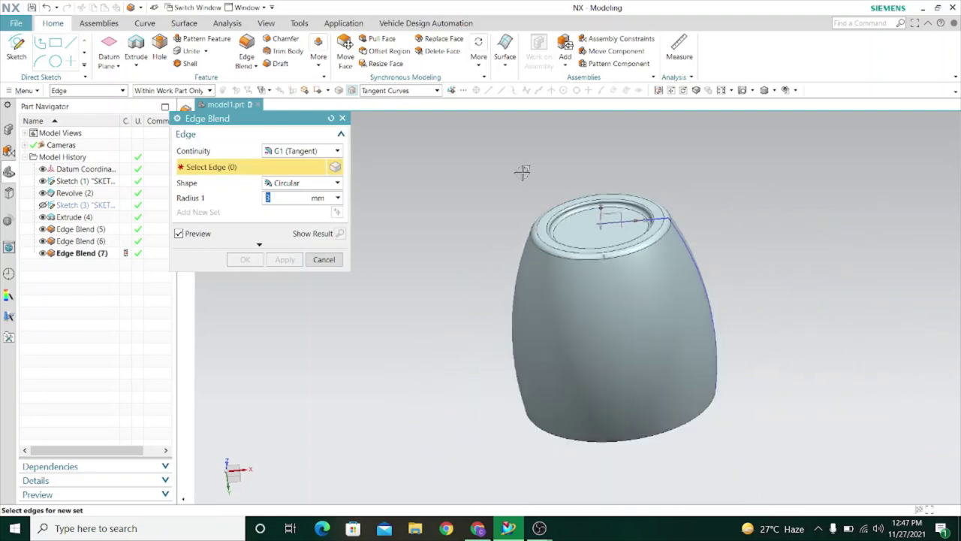
{"action": "mouse_move", "coordinate": [523, 172]}
{"action": "middle_mouse_down"}
{"action": "mouse_move", "coordinate": [472, 316]}
{"action": "mouse_move", "coordinate": [440, 344]}
{"action": "mouse_move", "coordinate": [405, 315]}
{"action": "middle_mouse_up"}
- Shell the mug body to 2 mm wall thickness, removing the top face
{"action": "left_click", "coordinate": [323, 259]}
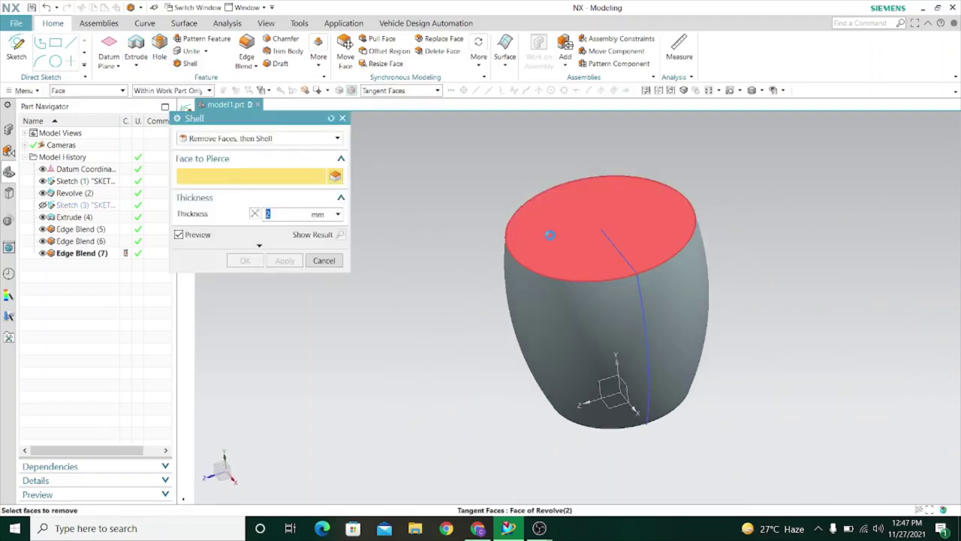
{"action": "left_click", "coordinate": [593, 225]}
{"action": "mouse_move", "coordinate": [429, 260]}
{"action": "middle_mouse_down"}
{"action": "mouse_move", "coordinate": [429, 316]}
{"action": "mouse_move", "coordinate": [429, 307]}
{"action": "middle_mouse_up"}
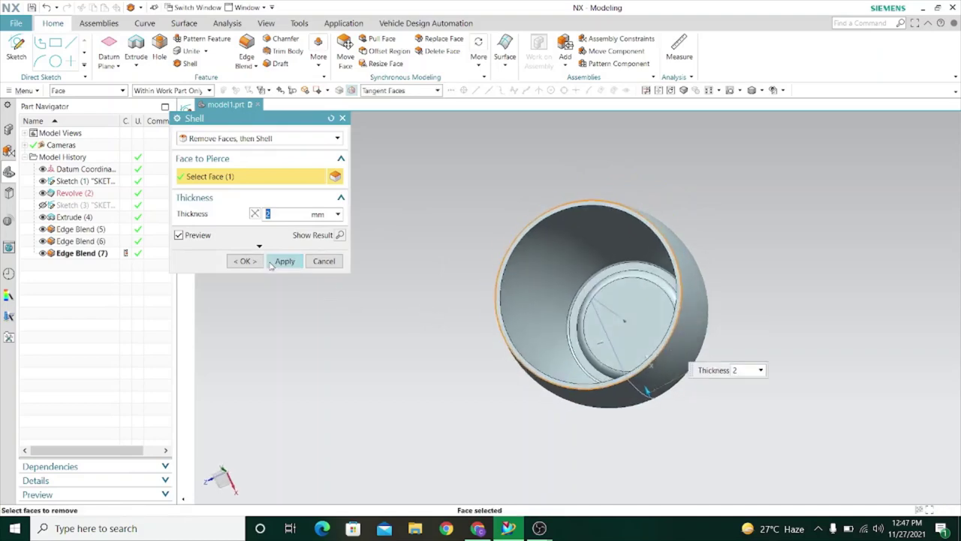
{"action": "left_click", "coordinate": [275, 262]}
{"action": "left_click", "coordinate": [325, 261]}
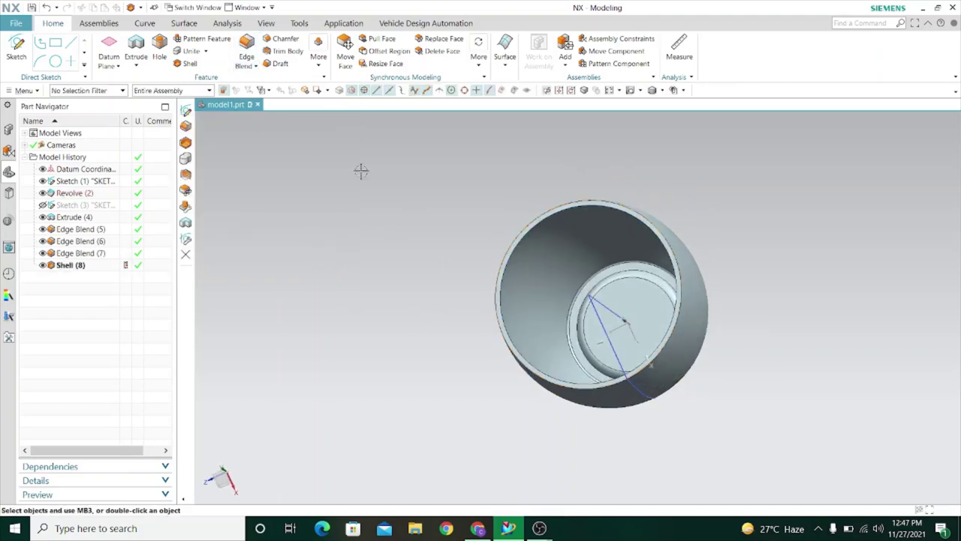
{"action": "scroll", "coordinate": [515, 296], "scroll_direction": "up", "scroll_amount": 5}
{"action": "scroll", "coordinate": [618, 294], "scroll_direction": "down", "scroll_amount": 3}
{"action": "scroll", "coordinate": [470, 285], "scroll_direction": "down", "scroll_amount": 4}
{"action": "mouse_move", "coordinate": [470, 285]}
{"action": "middle_mouse_down"}
{"action": "mouse_move", "coordinate": [472, 304]}
{"action": "mouse_move", "coordinate": [500, 251]}
{"action": "mouse_move", "coordinate": [500, 263]}
{"action": "middle_mouse_up"}
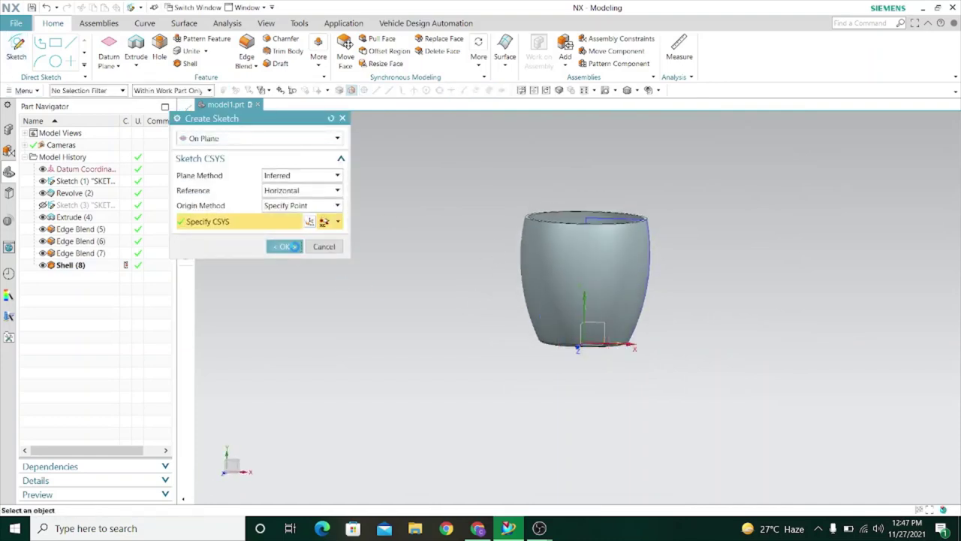
- On the side plane, sketch a ten-point studio spline tracing the handle loop beside the mug
{"action": "left_click", "coordinate": [281, 245]}
{"action": "scroll", "coordinate": [618, 225], "scroll_direction": "up", "scroll_amount": 2}
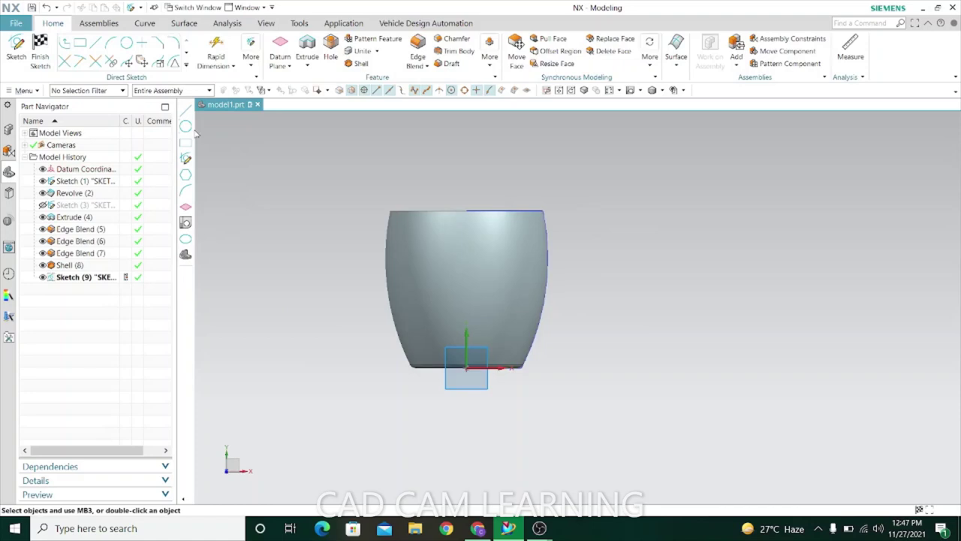
{"action": "left_click", "coordinate": [187, 66]}
{"action": "left_click", "coordinate": [65, 137]}
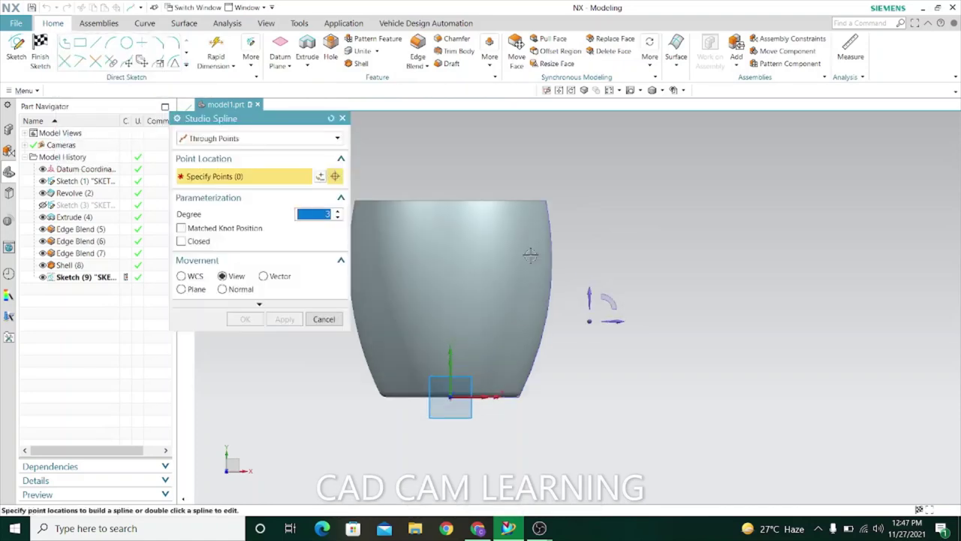
{"action": "left_click", "coordinate": [494, 264]}
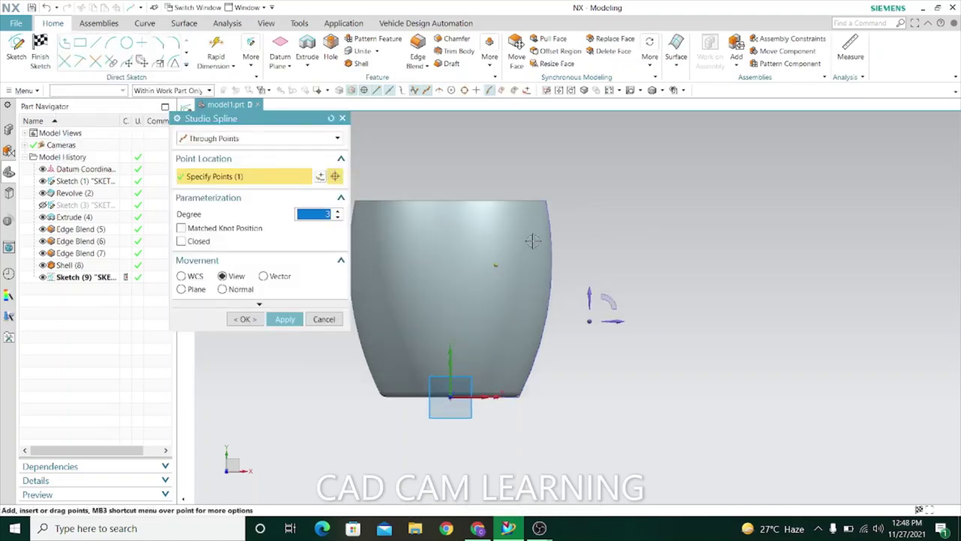
{"action": "left_click", "coordinate": [533, 241]}
{"action": "left_click", "coordinate": [533, 241]}
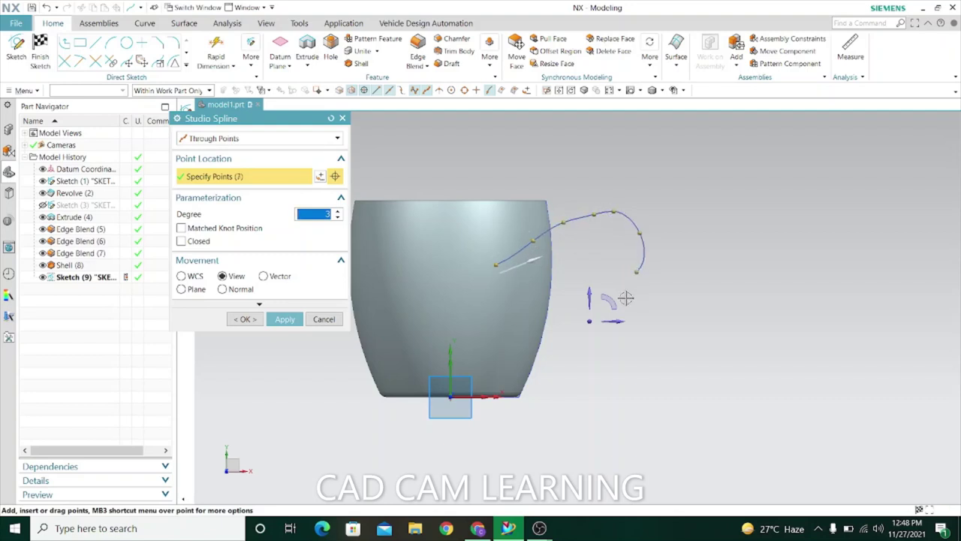
{"action": "left_click", "coordinate": [579, 331]}
{"action": "left_click", "coordinate": [512, 357]}
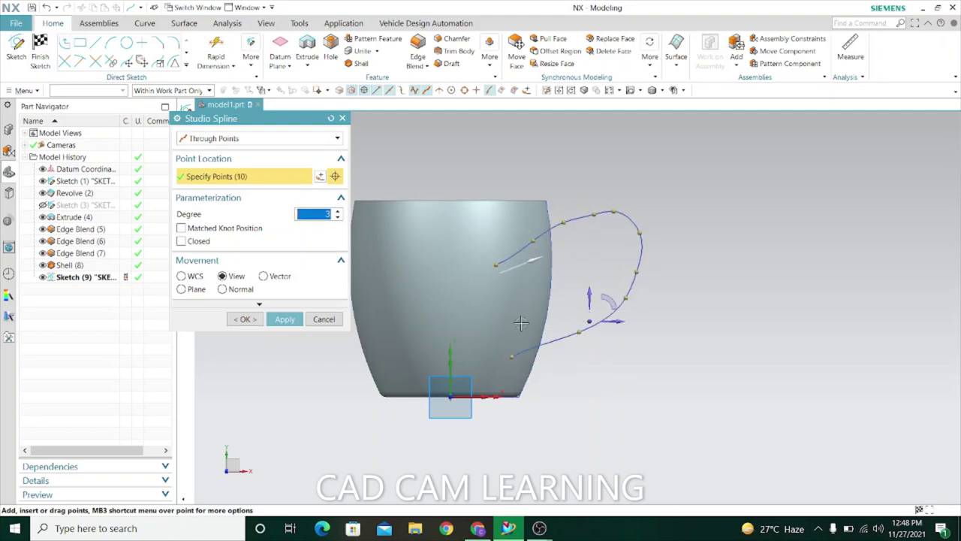
{"action": "left_click", "coordinate": [284, 320]}
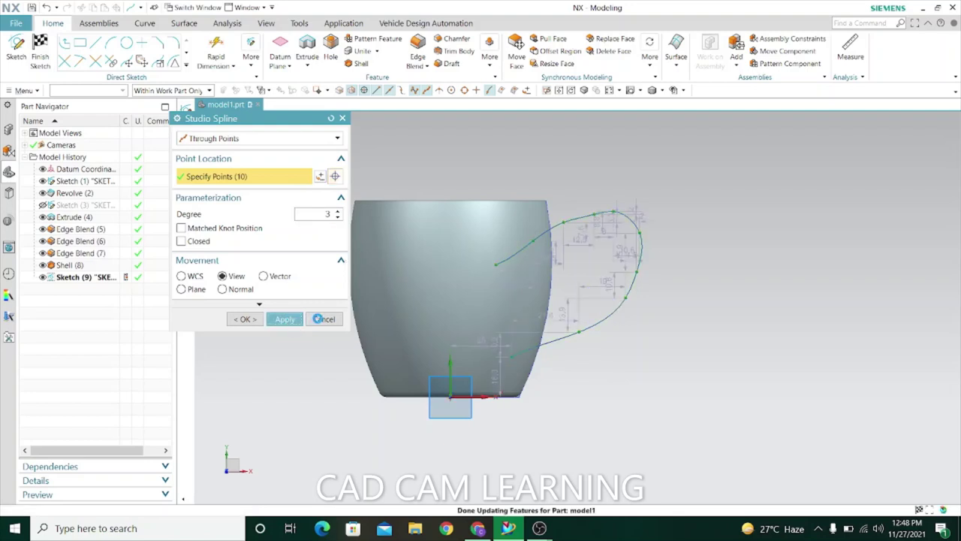
{"action": "left_click", "coordinate": [320, 320]}
{"action": "scroll", "coordinate": [584, 204], "scroll_direction": "up", "scroll_amount": 3}
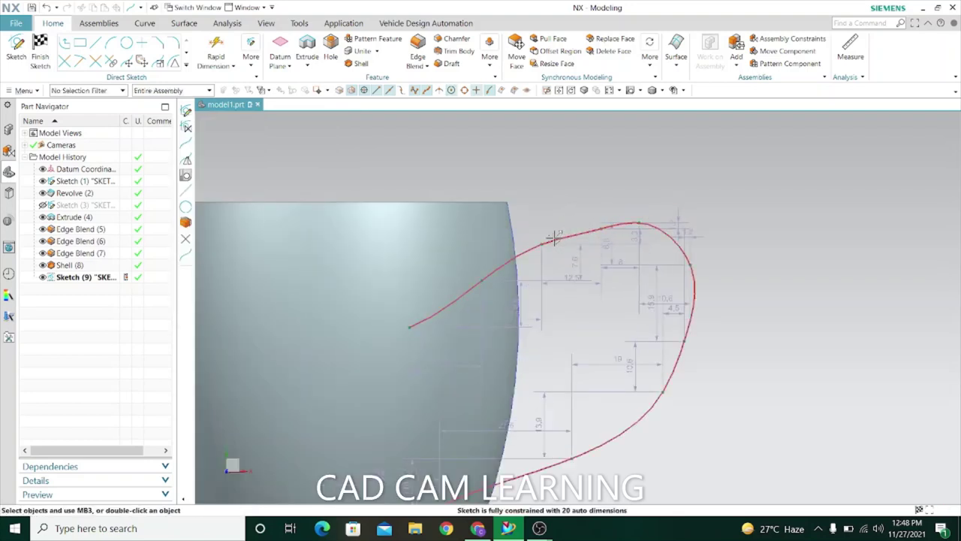
- Drag the handle spline's points inward to tighten the loop's top, outer side and lower section
{"action": "left_click_drag", "start_coordinate": [549, 242], "coordinate": [542, 235]}
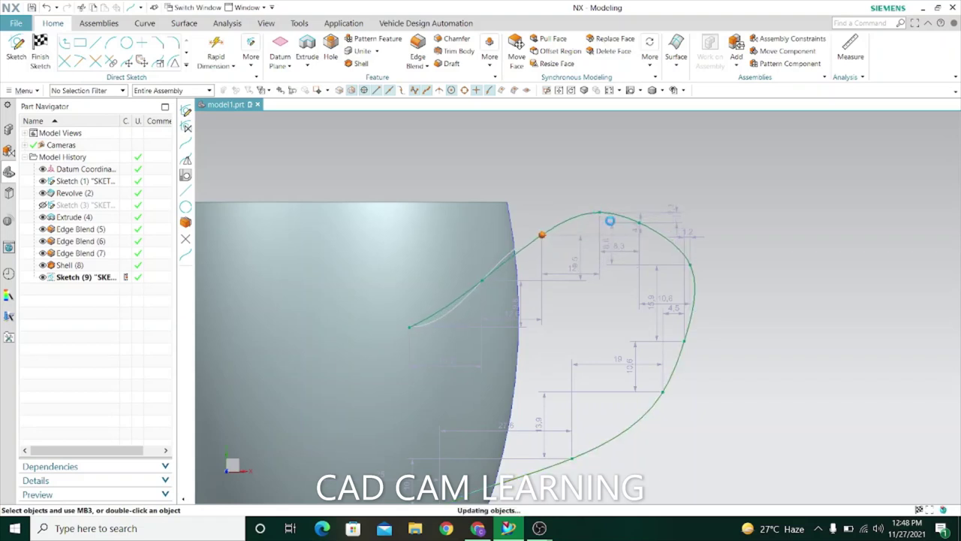
{"action": "mouse_move", "coordinate": [639, 222]}
{"action": "left_mouse_down"}
{"action": "mouse_move", "coordinate": [640, 208]}
{"action": "mouse_move", "coordinate": [591, 210]}
{"action": "left_mouse_up"}
{"action": "left_click_drag", "start_coordinate": [689, 257], "coordinate": [675, 259]}
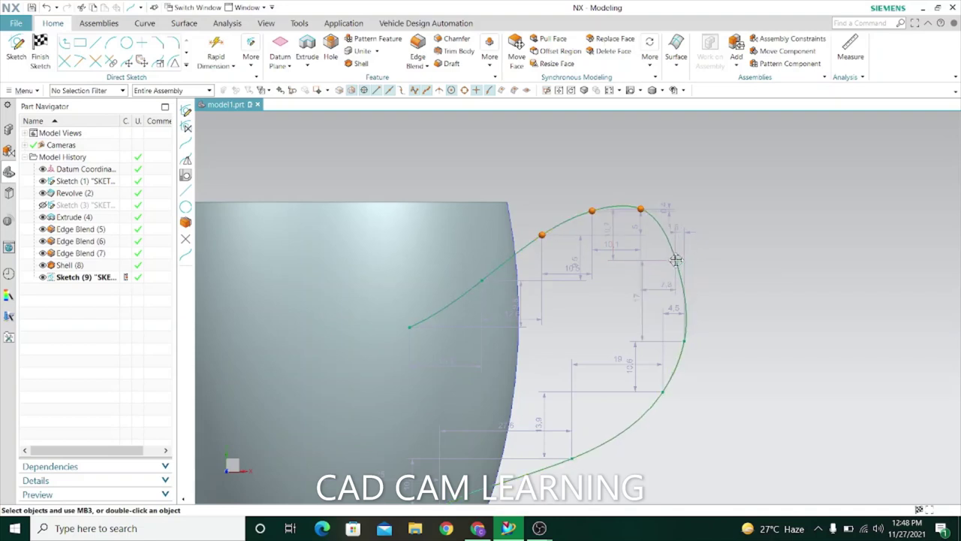
{"action": "left_click_drag", "start_coordinate": [673, 332], "coordinate": [666, 330]}
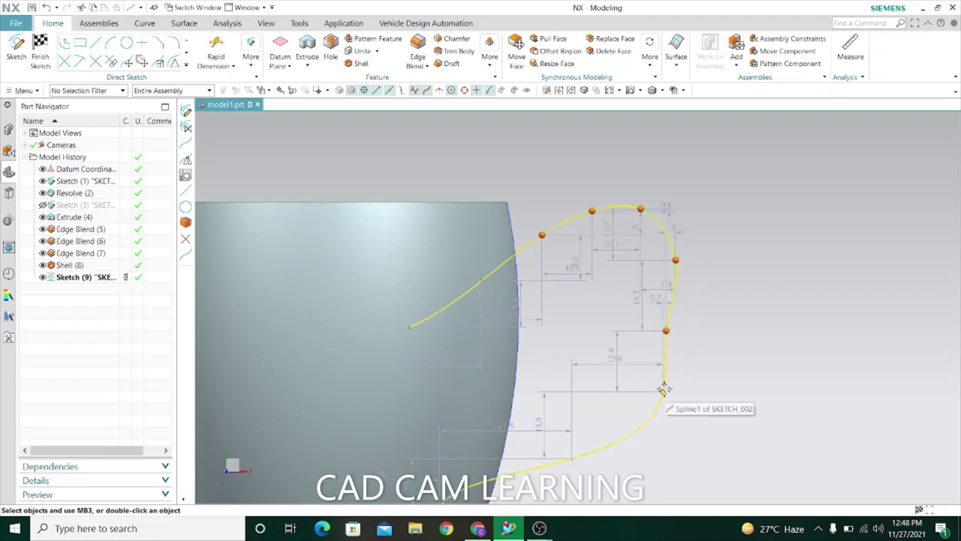
{"action": "left_click_drag", "start_coordinate": [663, 392], "coordinate": [646, 383]}
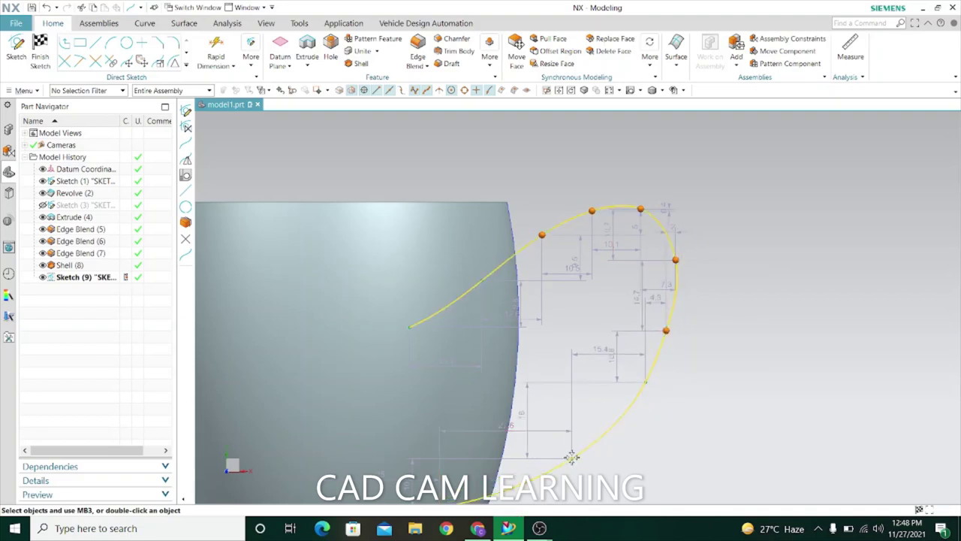
{"action": "left_click_drag", "start_coordinate": [572, 458], "coordinate": [565, 458]}
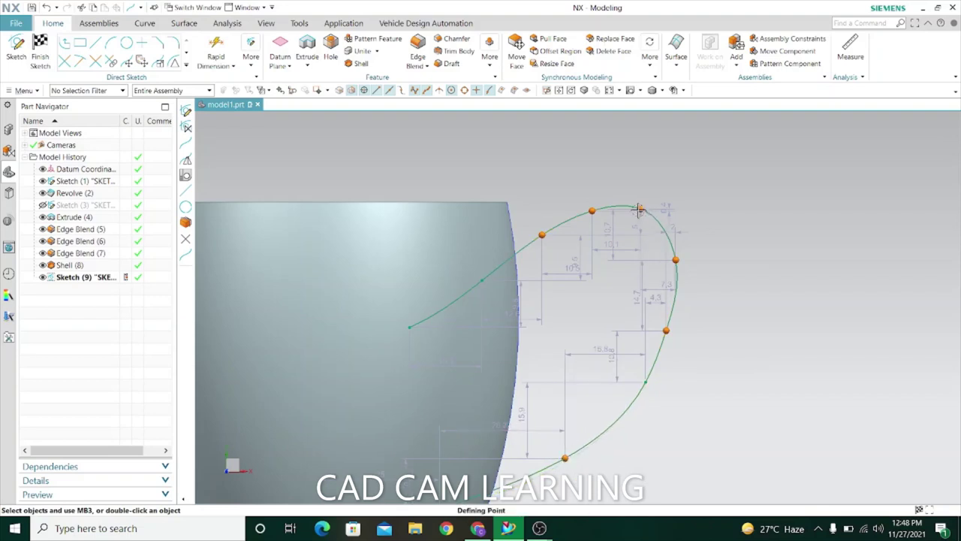
{"action": "left_click_drag", "start_coordinate": [639, 210], "coordinate": [629, 224]}
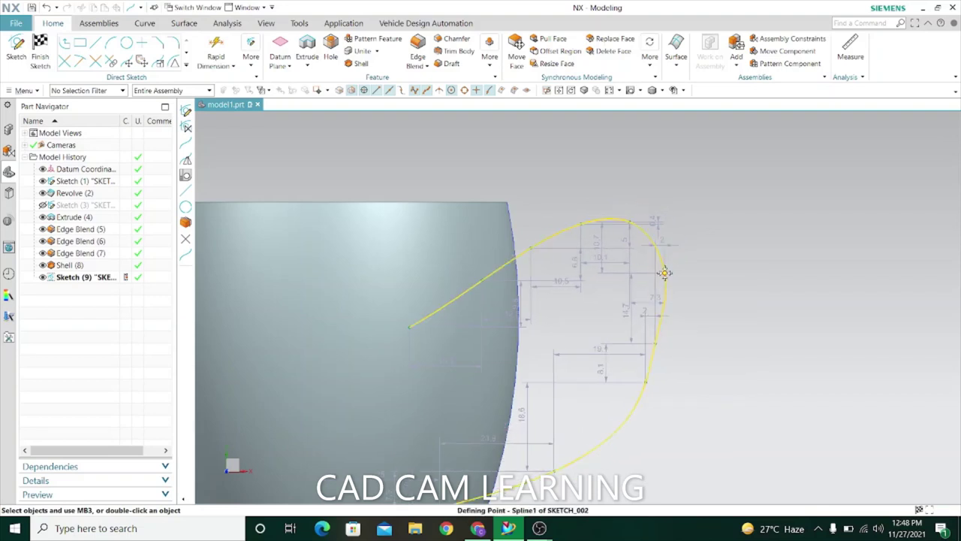
{"action": "left_click_drag", "start_coordinate": [666, 273], "coordinate": [650, 274]}
{"action": "left_click_drag", "start_coordinate": [655, 348], "coordinate": [644, 343]}
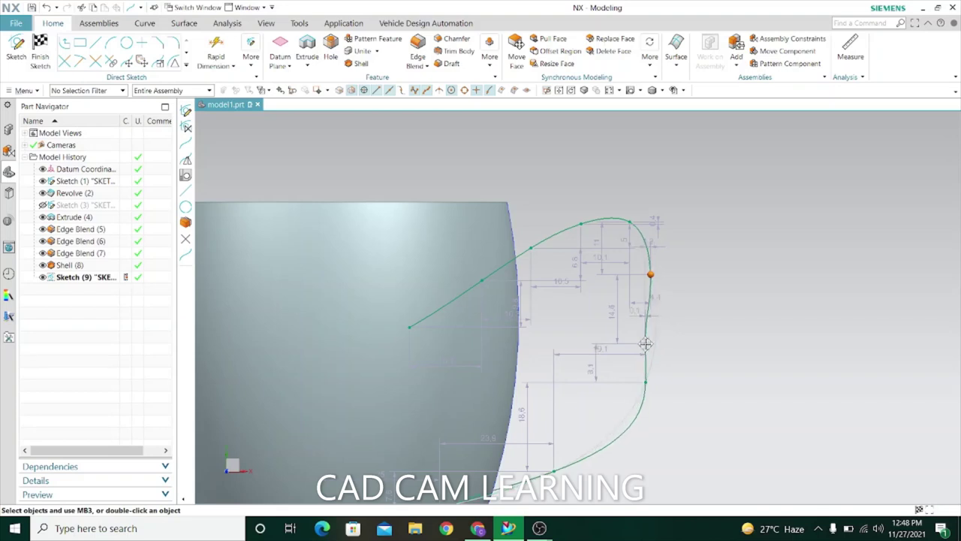
{"action": "left_click_drag", "start_coordinate": [645, 383], "coordinate": [634, 380]}
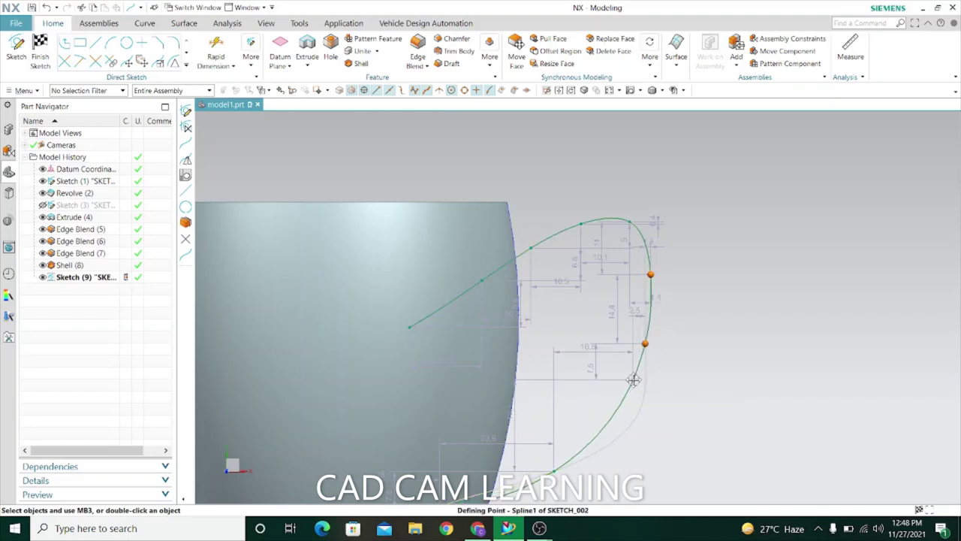
{"action": "left_click_drag", "start_coordinate": [553, 470], "coordinate": [547, 465]}
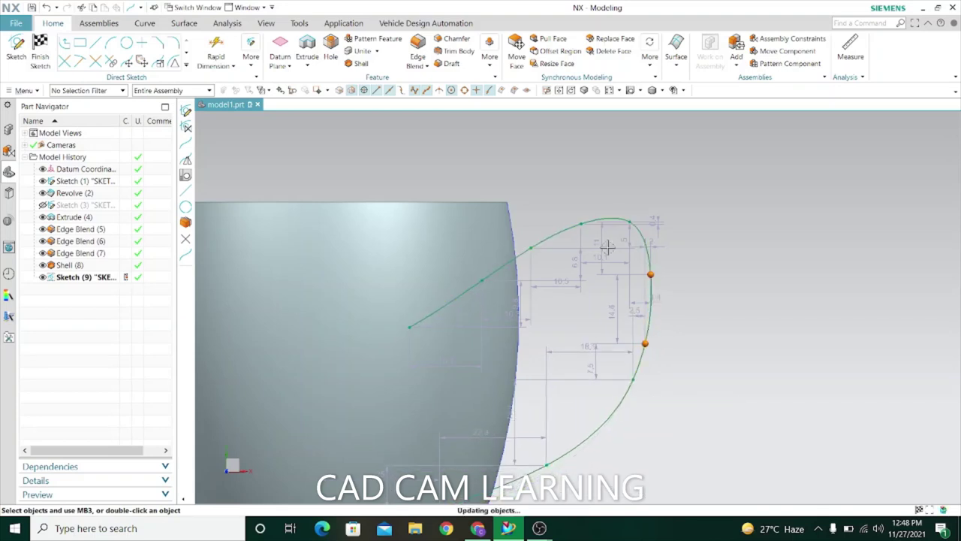
{"action": "left_click_drag", "start_coordinate": [631, 222], "coordinate": [625, 225]}
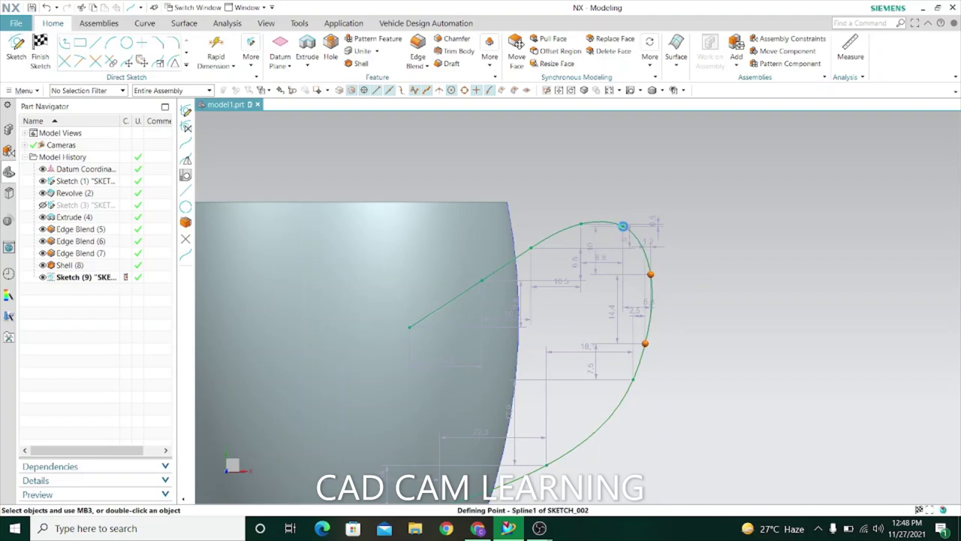
- Fine-tune the remaining spline points and add a new defining point near the handle's top
{"action": "scroll", "coordinate": [623, 226], "scroll_direction": "down", "scroll_amount": 2}
{"action": "scroll", "coordinate": [669, 333], "scroll_direction": "up", "scroll_amount": 2}
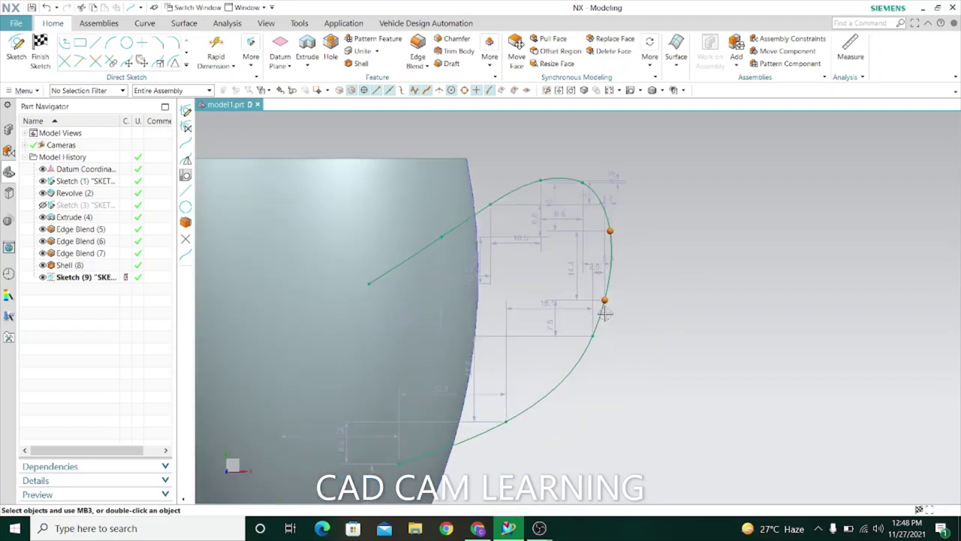
{"action": "left_click_drag", "start_coordinate": [593, 336], "coordinate": [587, 344]}
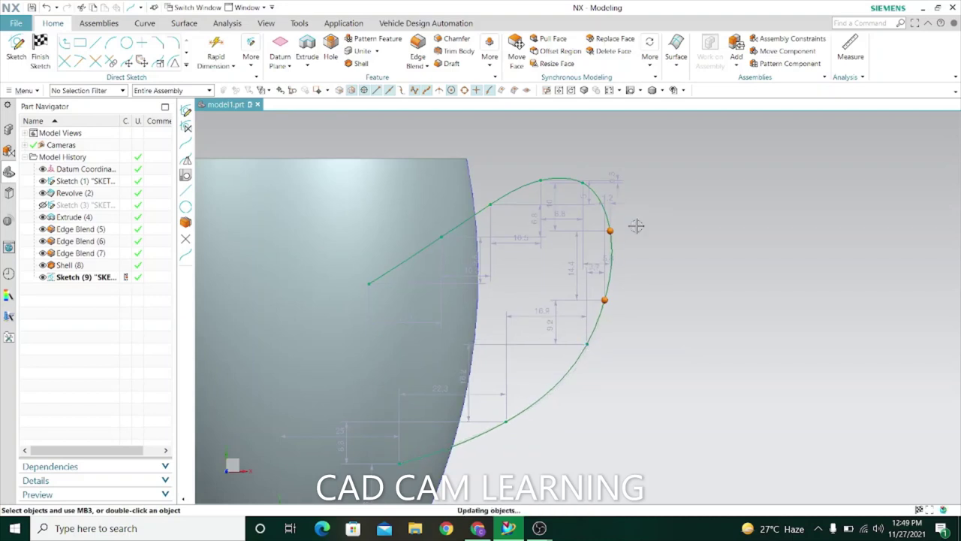
{"action": "scroll", "coordinate": [657, 246], "scroll_direction": "down", "scroll_amount": 2}
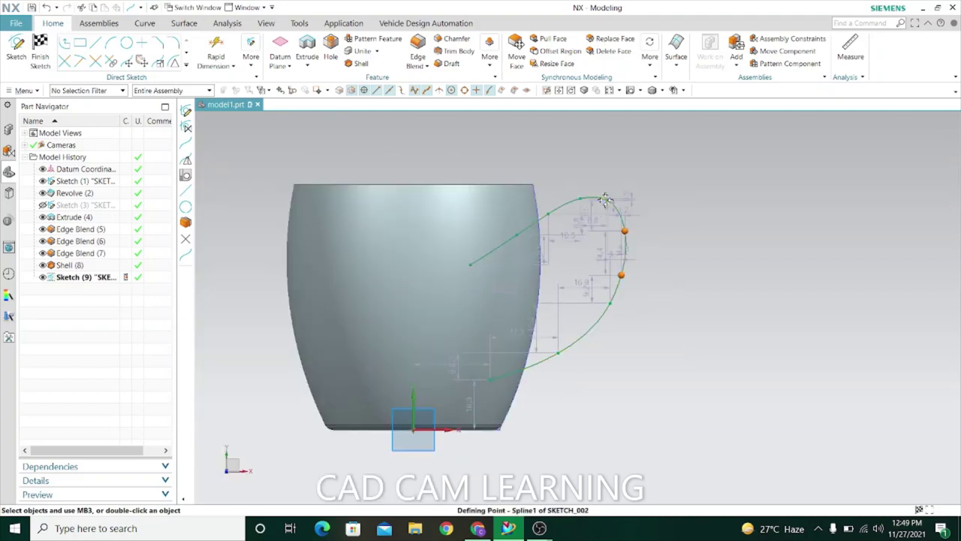
{"action": "left_click_drag", "start_coordinate": [598, 206], "coordinate": [602, 203]}
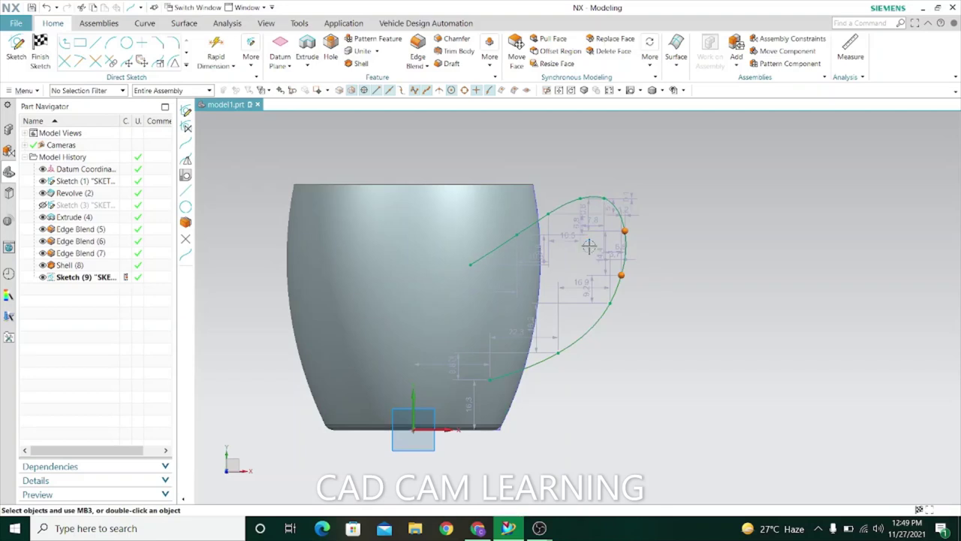
{"action": "scroll", "coordinate": [589, 246], "scroll_direction": "up", "scroll_amount": 2}
{"action": "left_click_drag", "start_coordinate": [575, 167], "coordinate": [575, 168]}
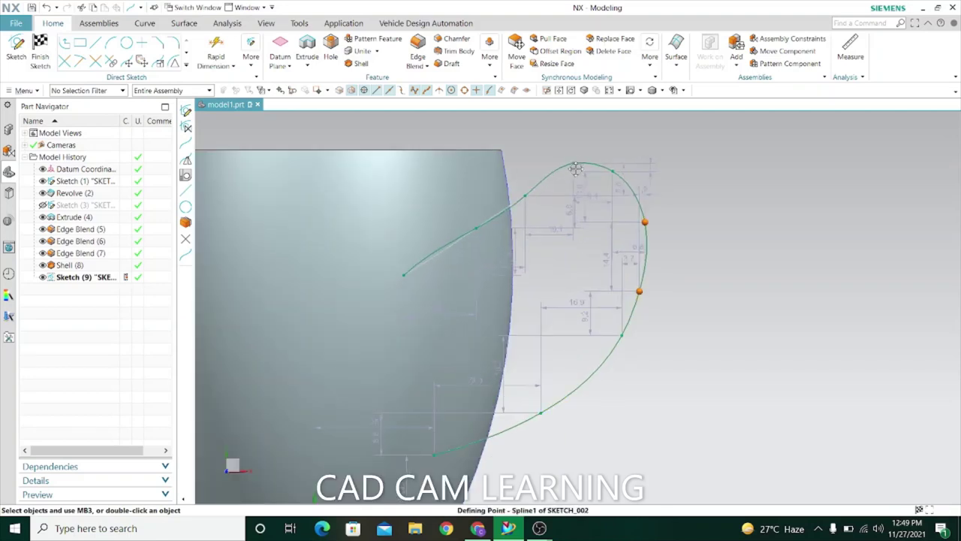
{"action": "scroll", "coordinate": [673, 262], "scroll_direction": "down", "scroll_amount": 2}
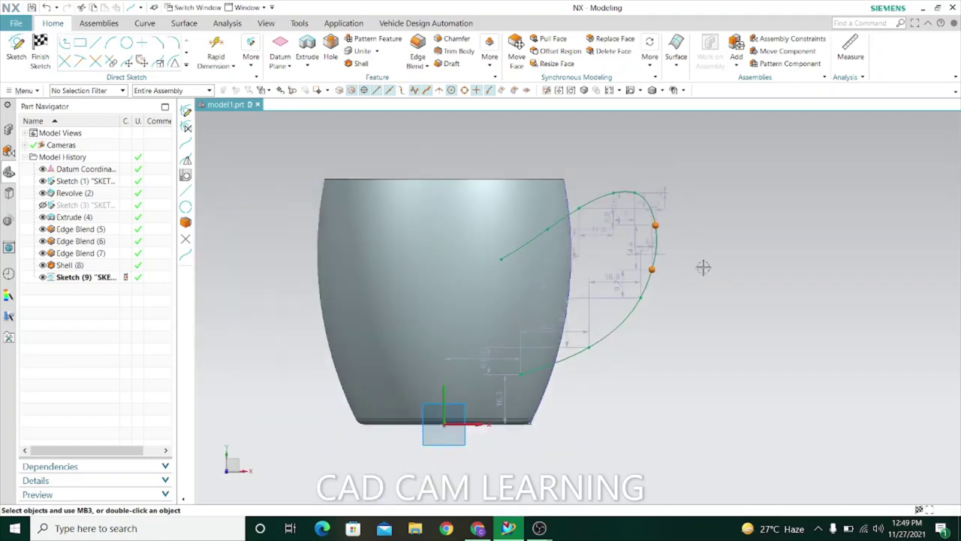
{"action": "scroll", "coordinate": [703, 265], "scroll_direction": "up", "scroll_amount": 1}
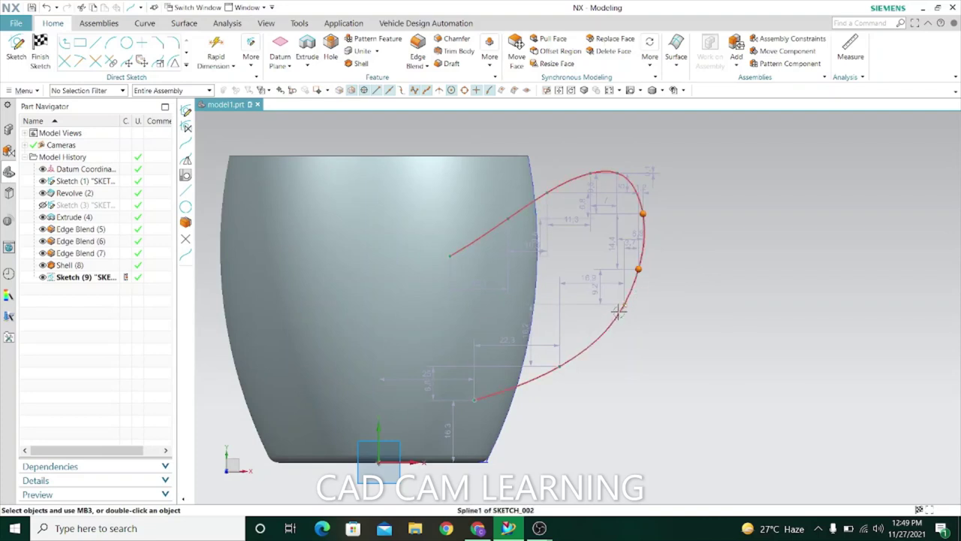
{"action": "left_click_drag", "start_coordinate": [618, 311], "coordinate": [621, 304]}
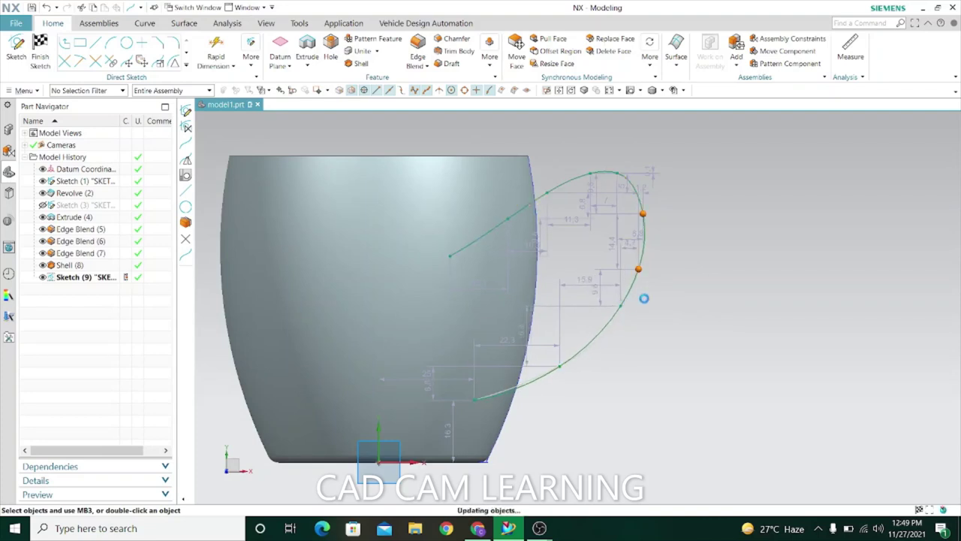
{"action": "left_click", "coordinate": [549, 193]}
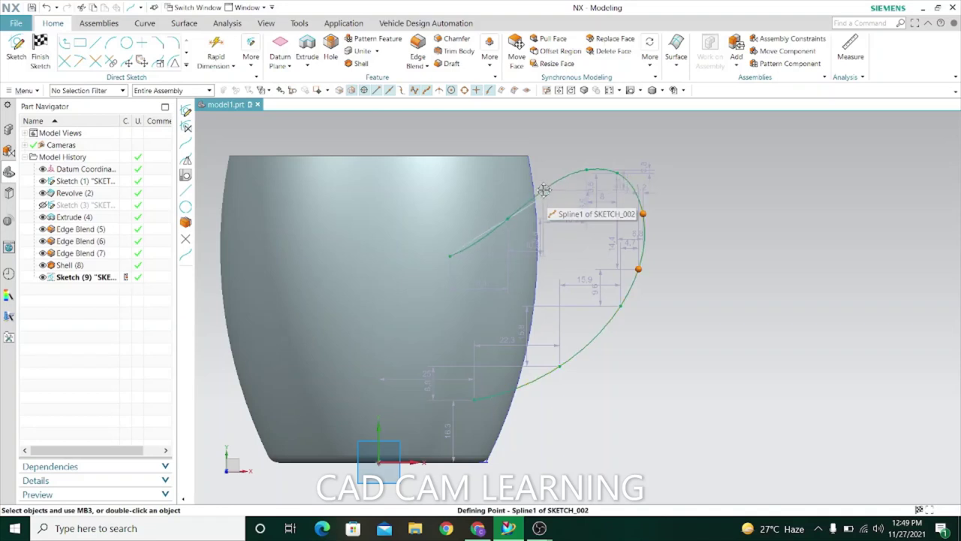
{"action": "scroll", "coordinate": [571, 282], "scroll_direction": "up", "scroll_amount": 1}
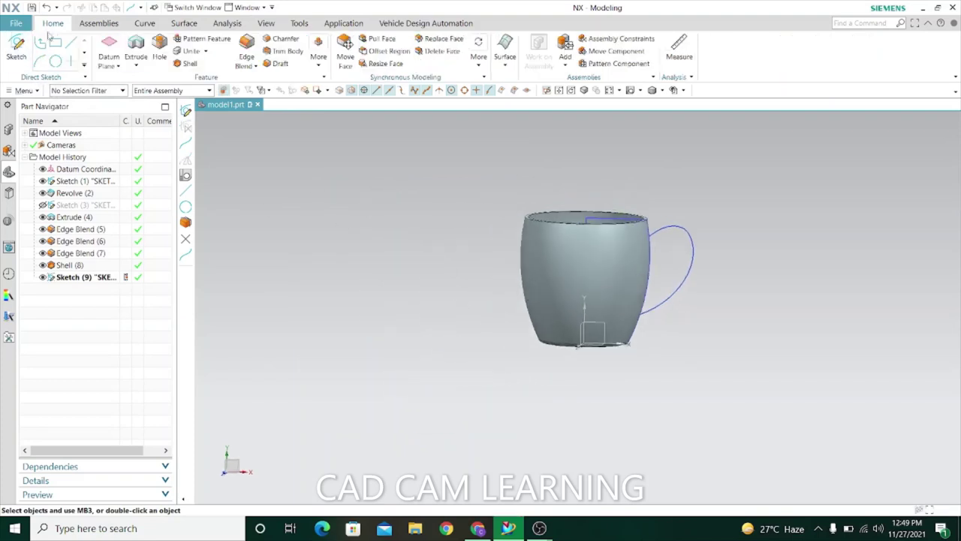
- Extrude the handle spline, with start and end distances of -6 to 6 mm
{"action": "left_click", "coordinate": [126, 66]}
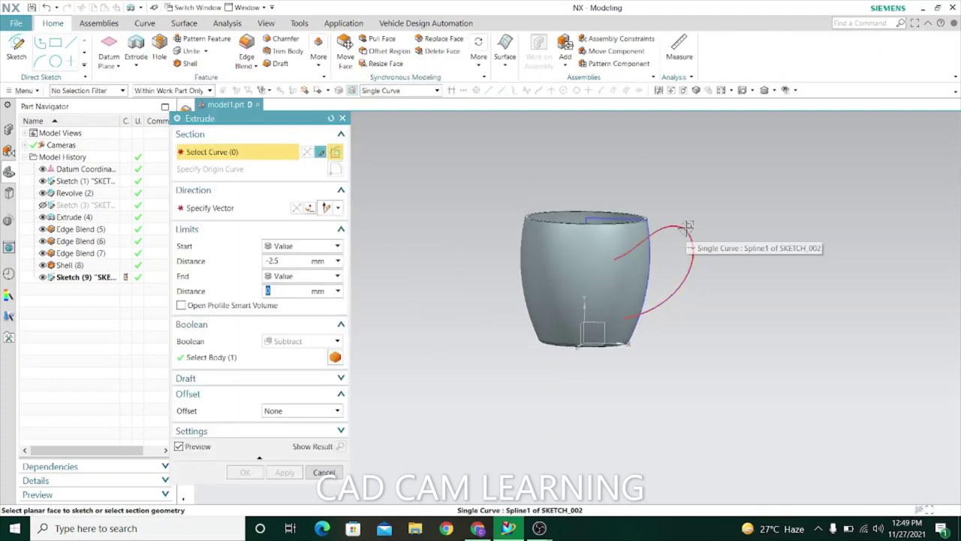
{"action": "left_click", "coordinate": [684, 229]}
{"action": "middle_click_drag", "start_coordinate": [772, 243], "coordinate": [676, 315]}
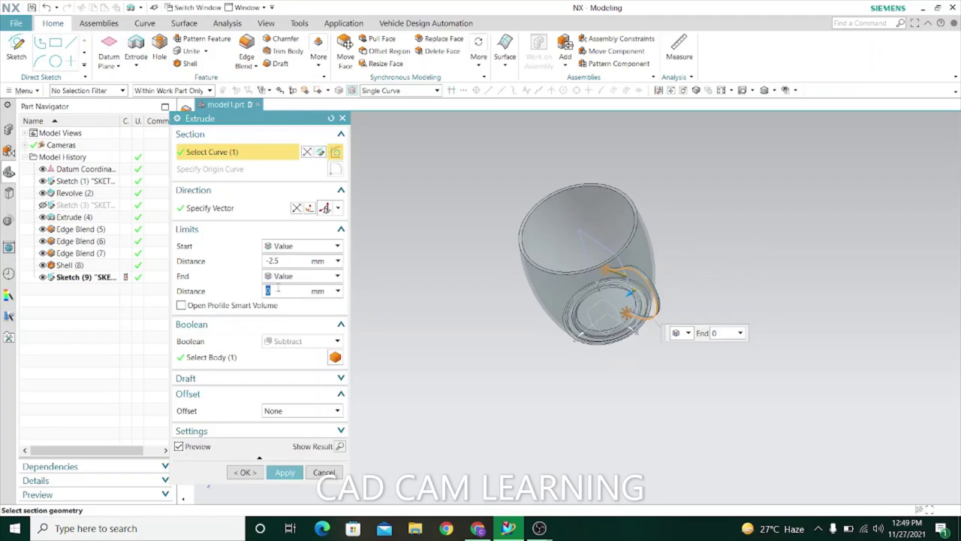
{"action": "type", "text": "6"}
{"action": "left_click", "coordinate": [278, 260]}
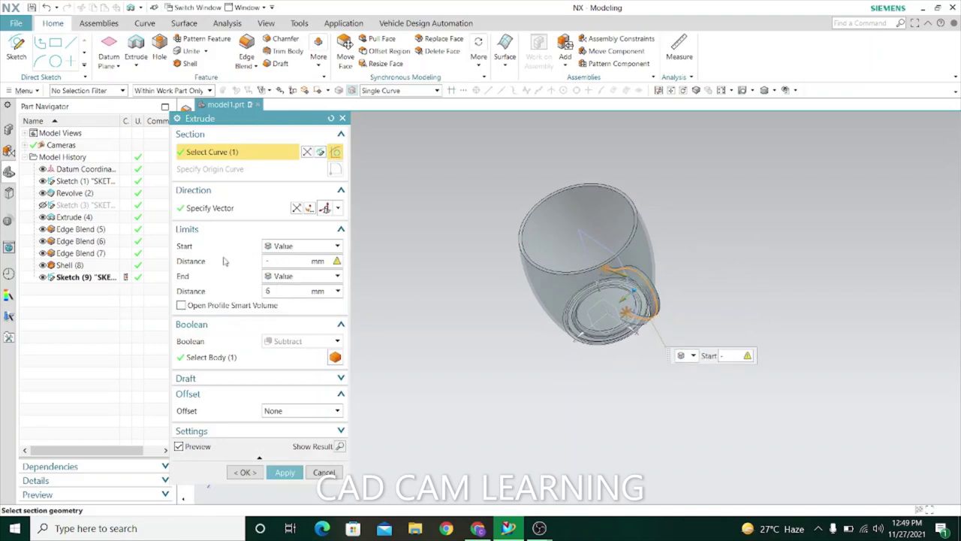
{"action": "type", "text": "6"}
- Set the extrusion's Boolean to None and choose a Two-Sided offset
{"action": "left_click", "coordinate": [300, 341]}
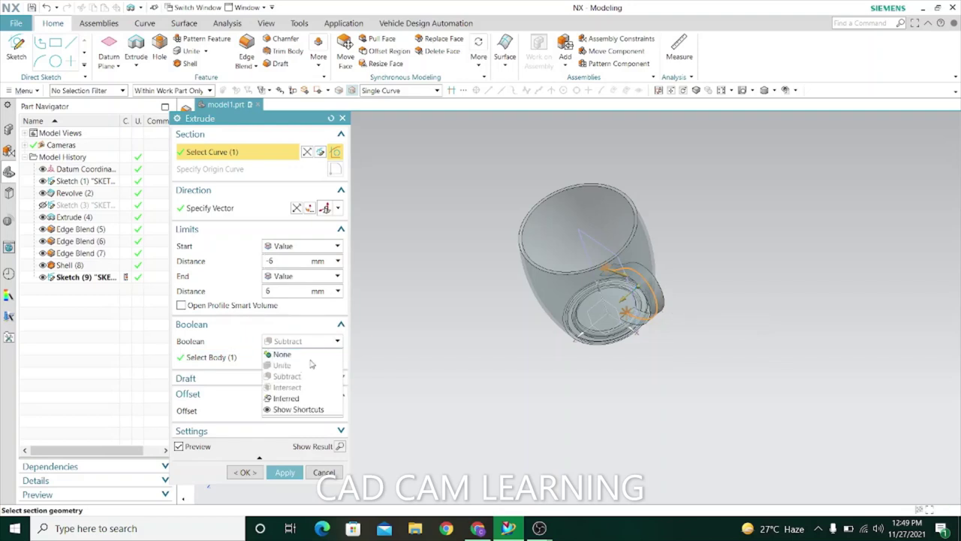
{"action": "left_click", "coordinate": [305, 354]}
{"action": "left_click", "coordinate": [301, 394]}
{"action": "left_click", "coordinate": [286, 427]}
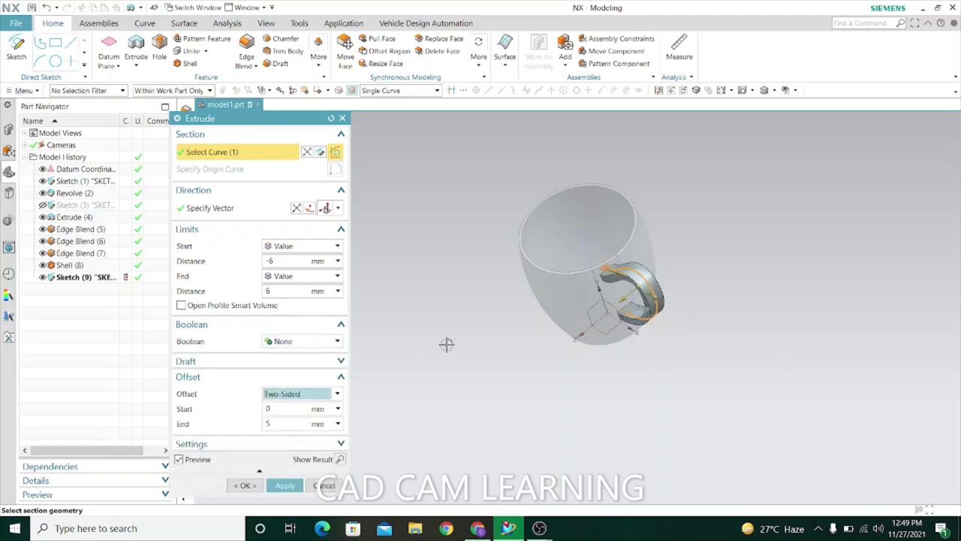
{"action": "mouse_move", "coordinate": [457, 357]}
{"action": "middle_mouse_down"}
{"action": "mouse_move", "coordinate": [504, 310]}
{"action": "mouse_move", "coordinate": [508, 322]}
{"action": "mouse_move", "coordinate": [508, 306]}
{"action": "middle_mouse_up"}
{"action": "scroll", "coordinate": [616, 195], "scroll_direction": "up", "scroll_amount": 5}
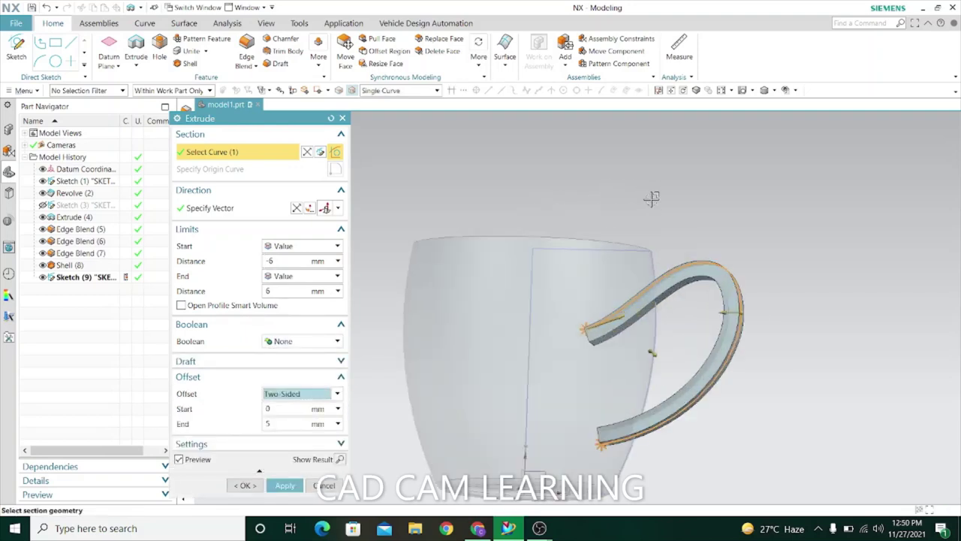
{"action": "middle_click_drag", "start_coordinate": [661, 207], "coordinate": [682, 220]}
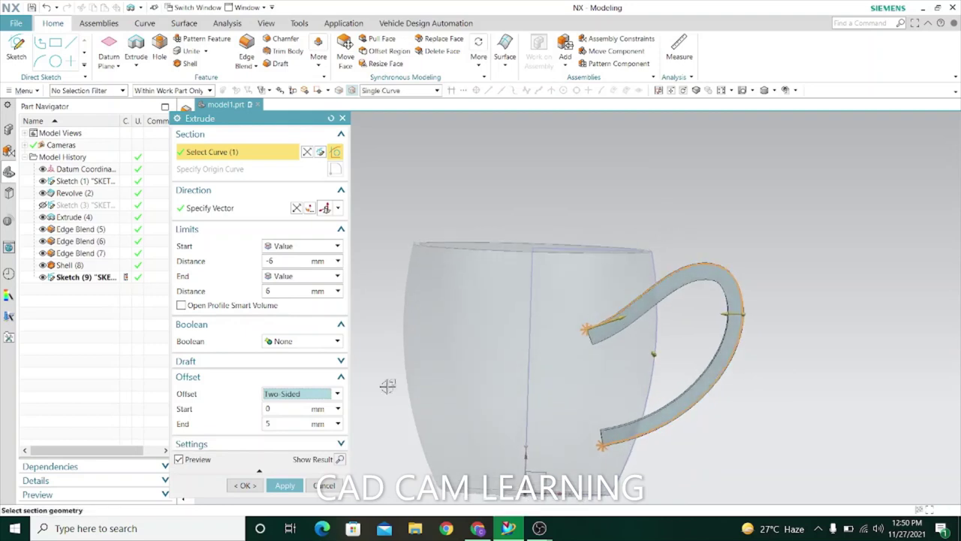
- Enter offset values of -2 to 3 mm and create the separate handle solid
{"action": "key", "text": "Tab"}
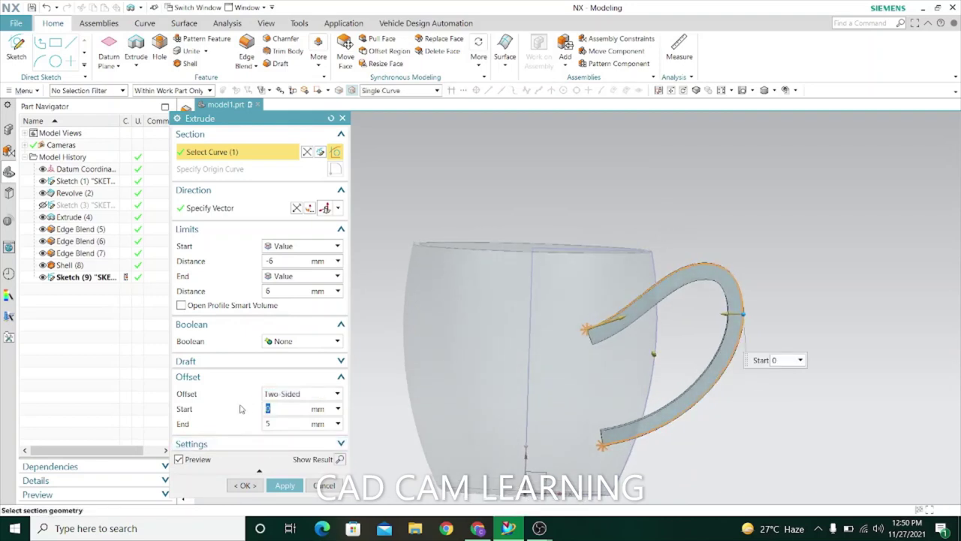
{"action": "type", "text": "-2"}
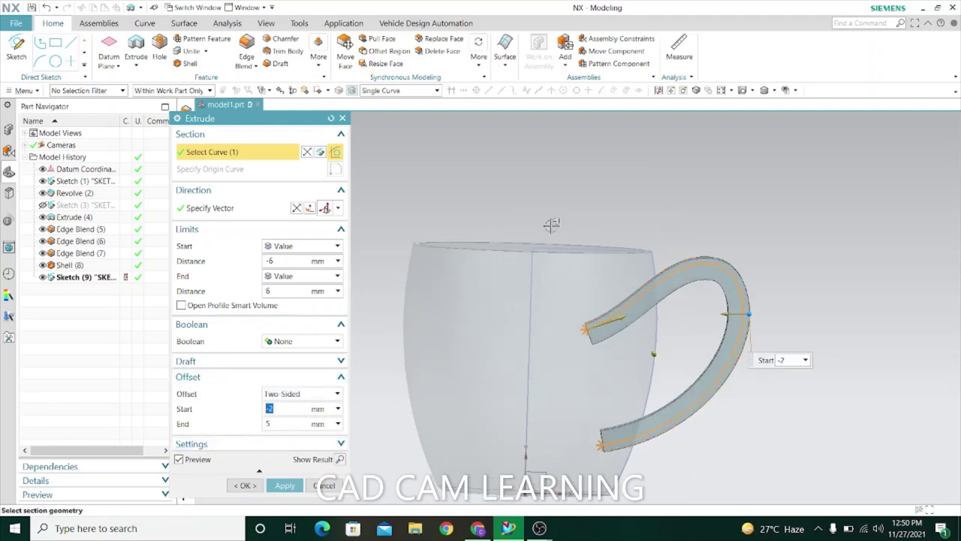
{"action": "scroll", "coordinate": [526, 241], "scroll_direction": "down", "scroll_amount": 2}
{"action": "key", "text": "Tab"}
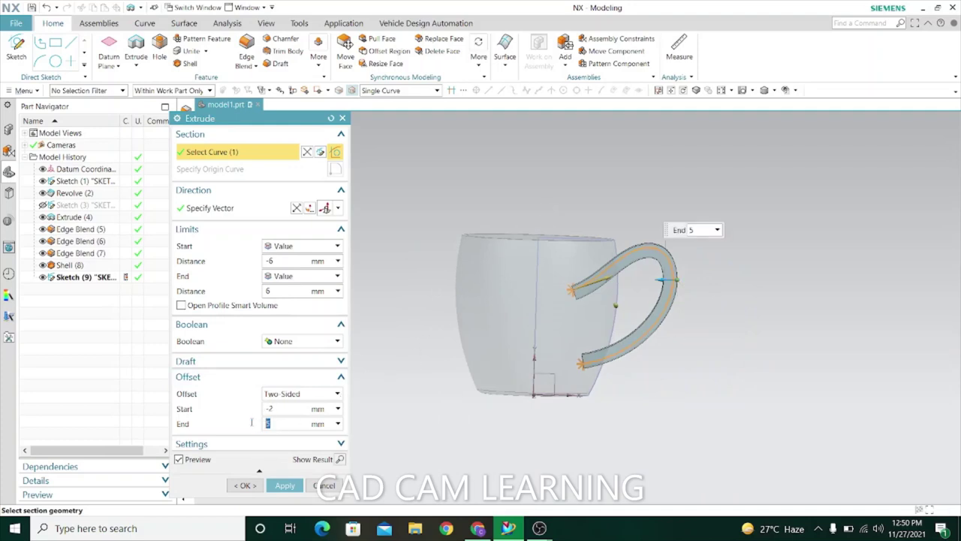
{"action": "type", "text": "3"}
{"action": "key", "text": "Return"}
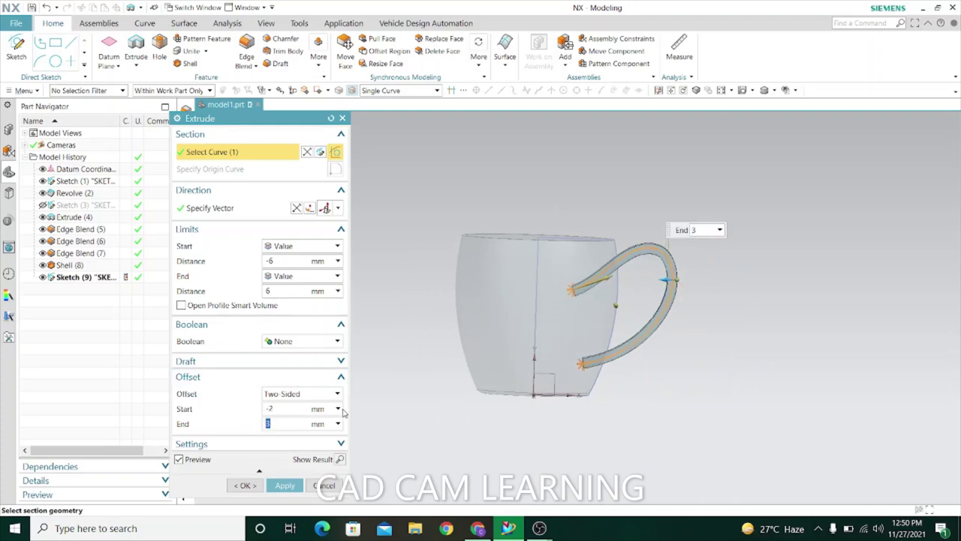
{"action": "left_click", "coordinate": [284, 485]}
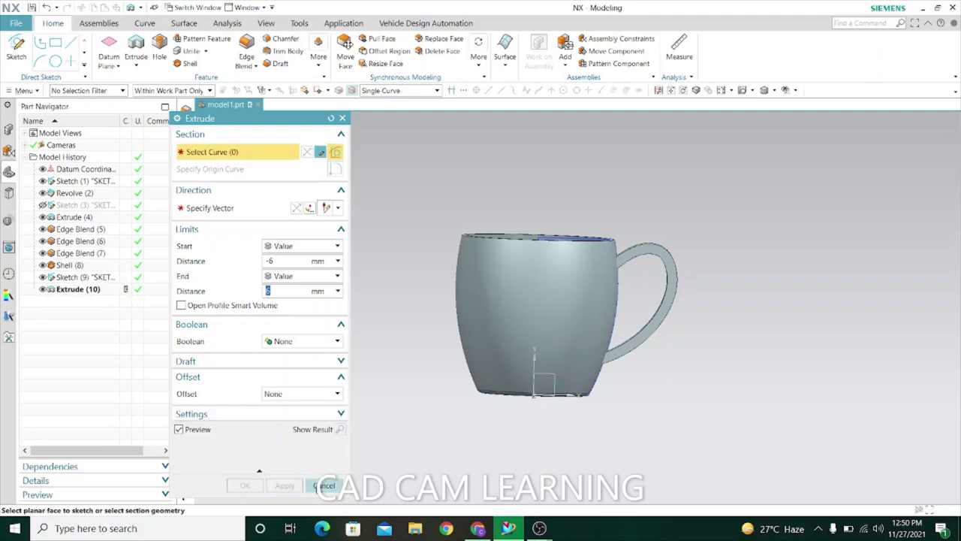
- Close Extrude and start a 2.5 mm edge blend on the first handle edges
{"action": "left_click", "coordinate": [324, 485]}
{"action": "mouse_move", "coordinate": [371, 370]}
{"action": "middle_mouse_down"}
{"action": "mouse_move", "coordinate": [385, 331]}
{"action": "mouse_move", "coordinate": [380, 373]}
{"action": "middle_mouse_up"}
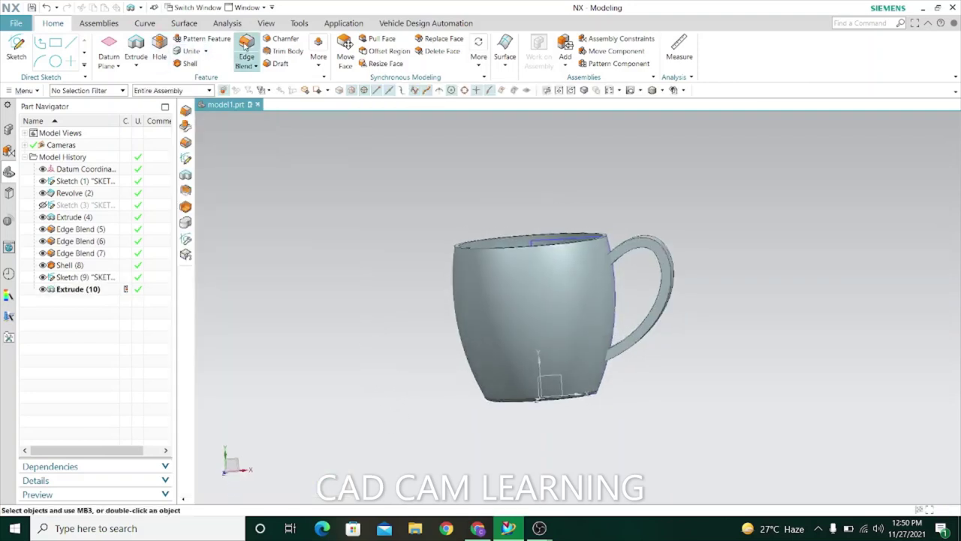
{"action": "key", "text": "b"}
{"action": "scroll", "coordinate": [622, 243], "scroll_direction": "up", "scroll_amount": 3}
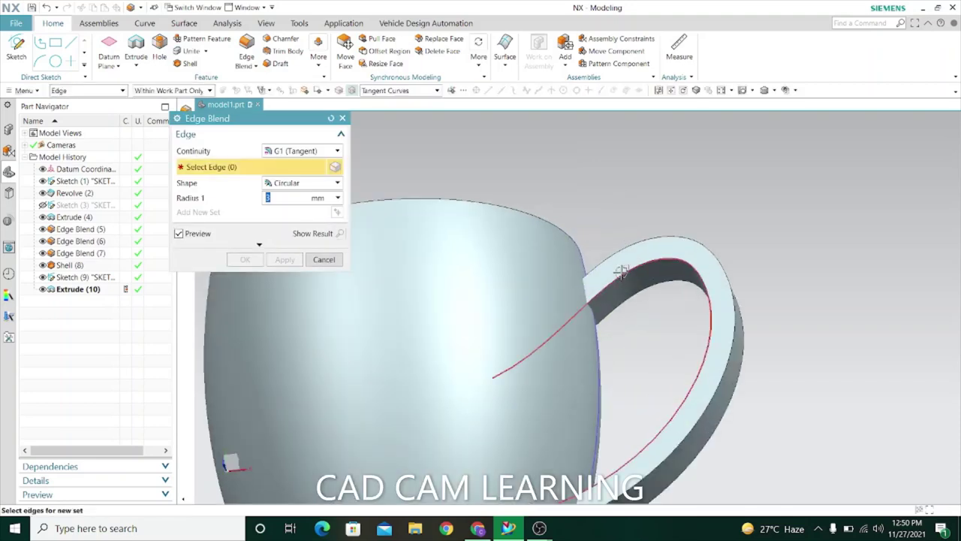
{"action": "left_click", "coordinate": [622, 243]}
{"action": "left_click", "coordinate": [621, 242]}
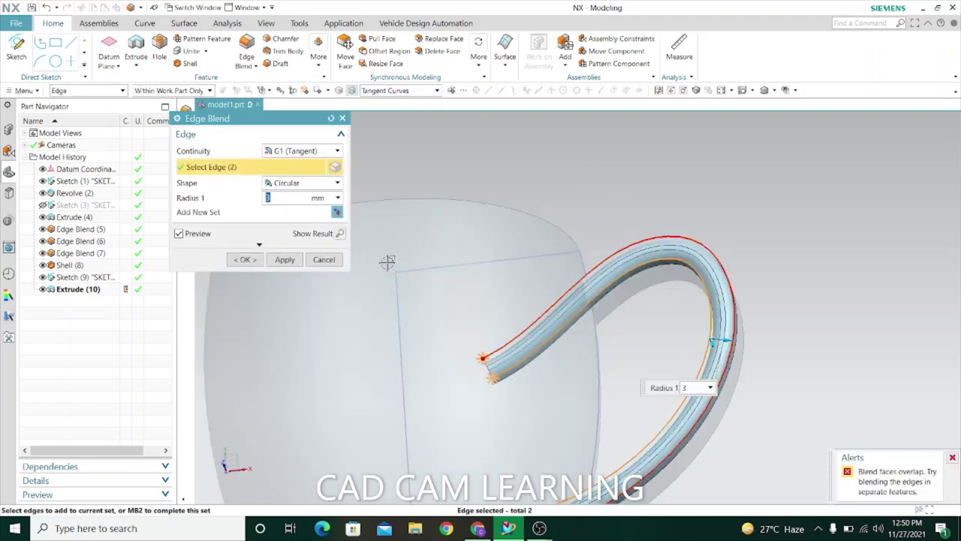
{"action": "type", "text": "2.5"}
{"action": "key", "text": "Return"}
- Add the remaining handle edges and apply the 2.5 mm blend
{"action": "scroll", "coordinate": [611, 172], "scroll_direction": "down", "scroll_amount": 3}
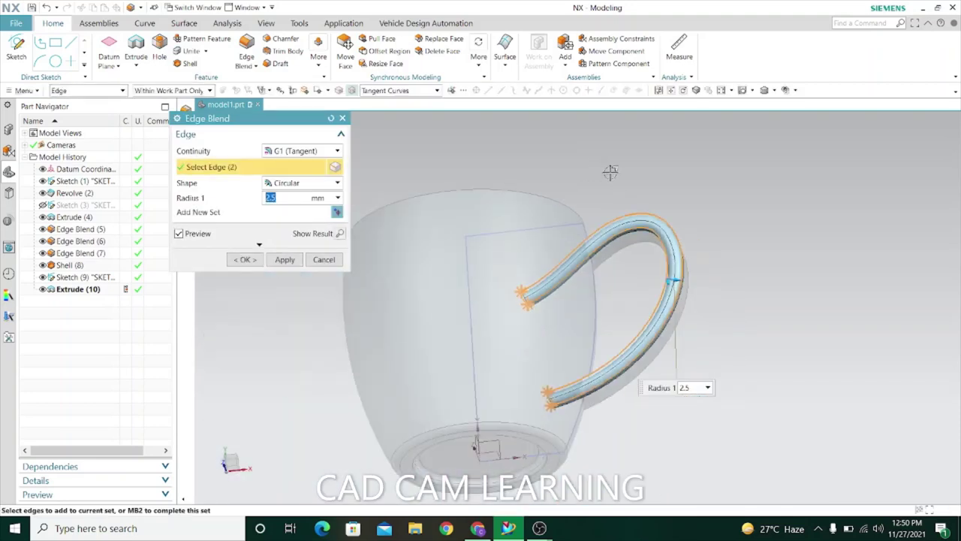
{"action": "mouse_move", "coordinate": [611, 172]}
{"action": "middle_mouse_down"}
{"action": "mouse_move", "coordinate": [601, 323]}
{"action": "mouse_move", "coordinate": [635, 199]}
{"action": "middle_mouse_up"}
{"action": "left_click", "coordinate": [389, 267]}
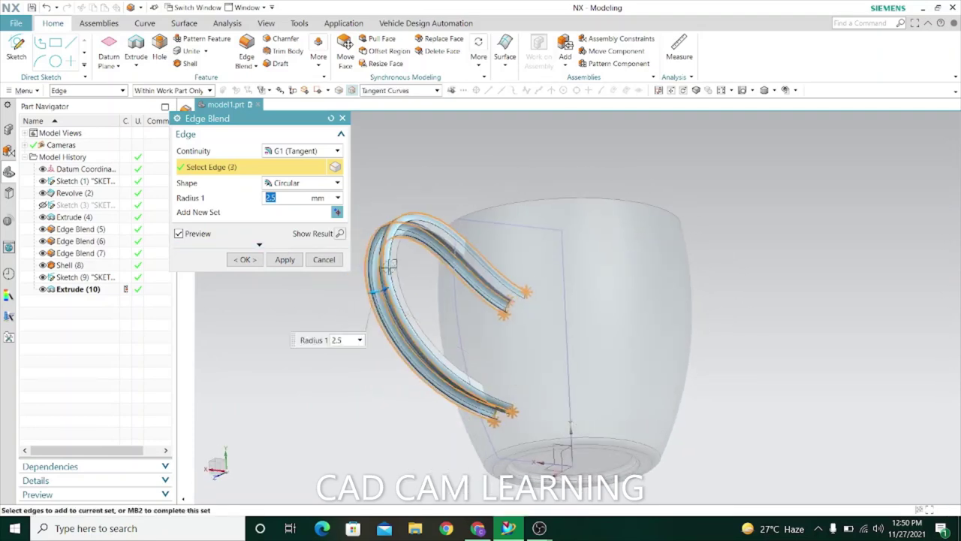
{"action": "scroll", "coordinate": [402, 227], "scroll_direction": "down", "scroll_amount": 3}
{"action": "middle_click_drag", "start_coordinate": [403, 227], "coordinate": [421, 300]}
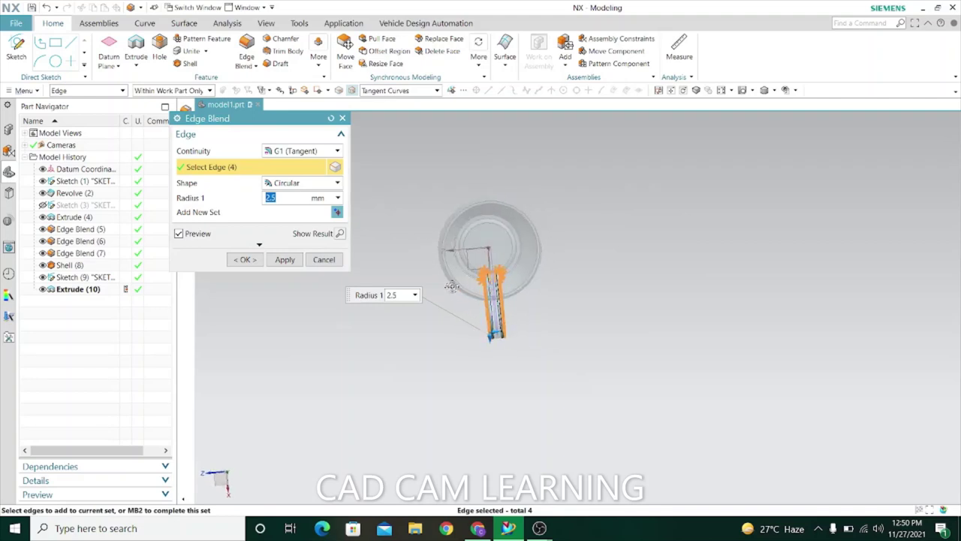
{"action": "left_click", "coordinate": [285, 259]}
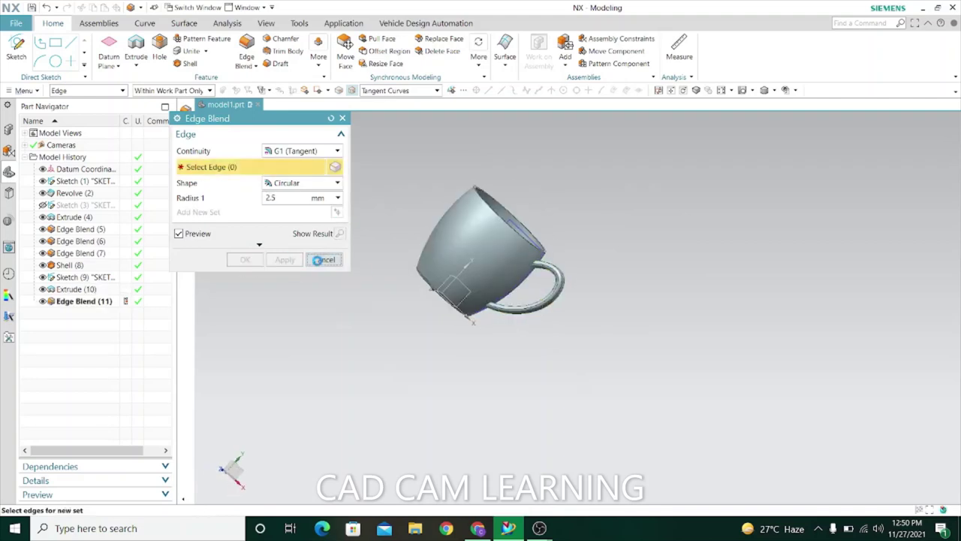
{"action": "left_click", "coordinate": [323, 259]}
{"action": "middle_click_drag", "start_coordinate": [344, 251], "coordinate": [321, 283]}
- Pick the handle's two end faces as the faces to replace
{"action": "scroll", "coordinate": [368, 240], "scroll_direction": "up", "scroll_amount": 3}
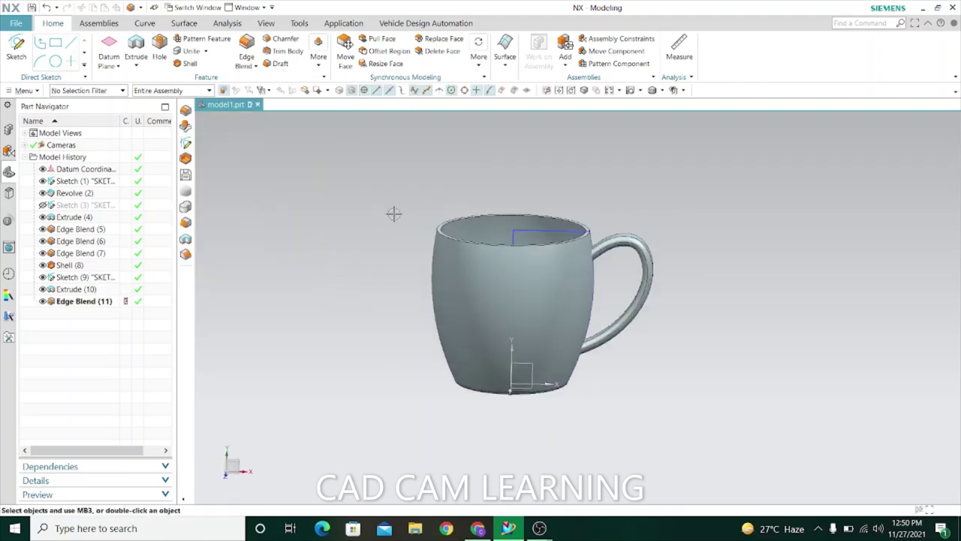
{"action": "mouse_move", "coordinate": [393, 213]}
{"action": "middle_mouse_down"}
{"action": "mouse_move", "coordinate": [380, 196]}
{"action": "mouse_move", "coordinate": [420, 241]}
{"action": "mouse_move", "coordinate": [386, 221]}
{"action": "mouse_move", "coordinate": [386, 268]}
{"action": "mouse_move", "coordinate": [396, 272]}
{"action": "middle_mouse_up"}
{"action": "left_click", "coordinate": [443, 39]}
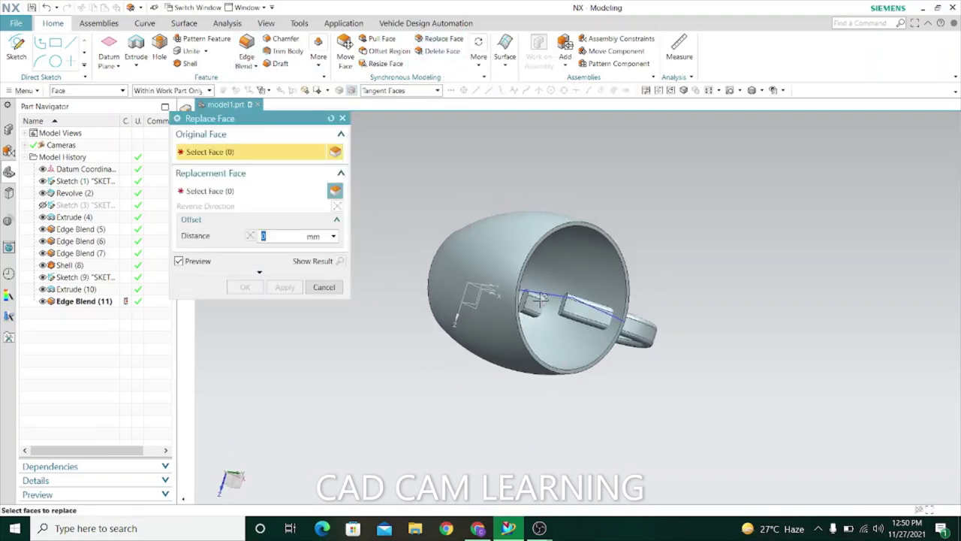
{"action": "scroll", "coordinate": [469, 298], "scroll_direction": "up", "scroll_amount": 5}
{"action": "left_click", "coordinate": [469, 298]}
{"action": "left_click", "coordinate": [659, 308]}
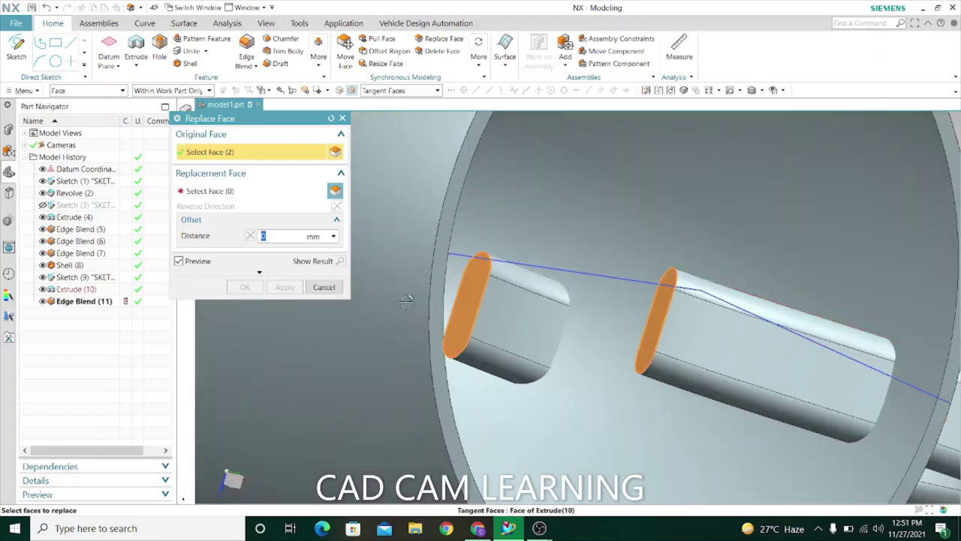
- Use the cup's inner wall as the replacement face and apply
{"action": "left_click", "coordinate": [245, 193]}
{"action": "left_click", "coordinate": [528, 379]}
{"action": "scroll", "coordinate": [529, 379], "scroll_direction": "down", "scroll_amount": 5}
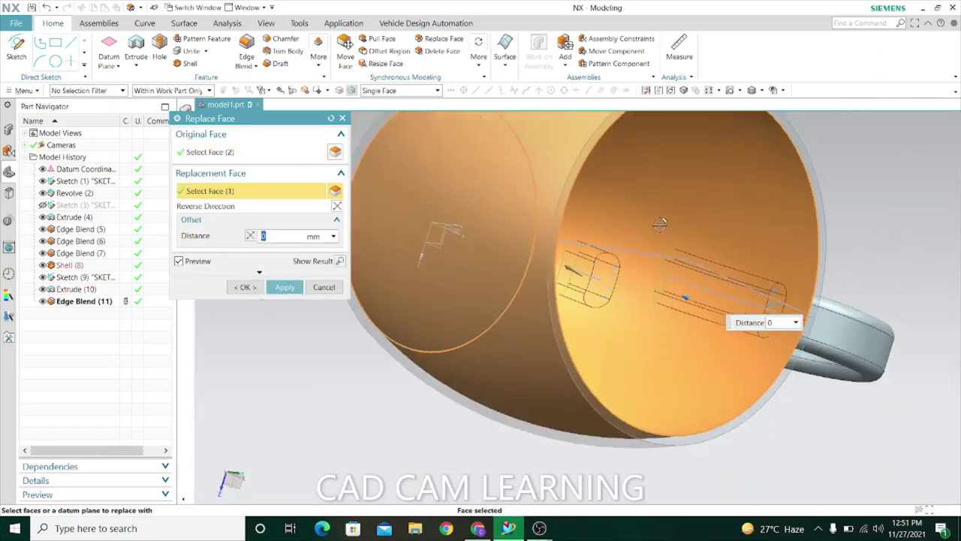
{"action": "mouse_move", "coordinate": [529, 379]}
{"action": "middle_mouse_down"}
{"action": "mouse_move", "coordinate": [554, 318]}
{"action": "mouse_move", "coordinate": [301, 321]}
{"action": "middle_mouse_up"}
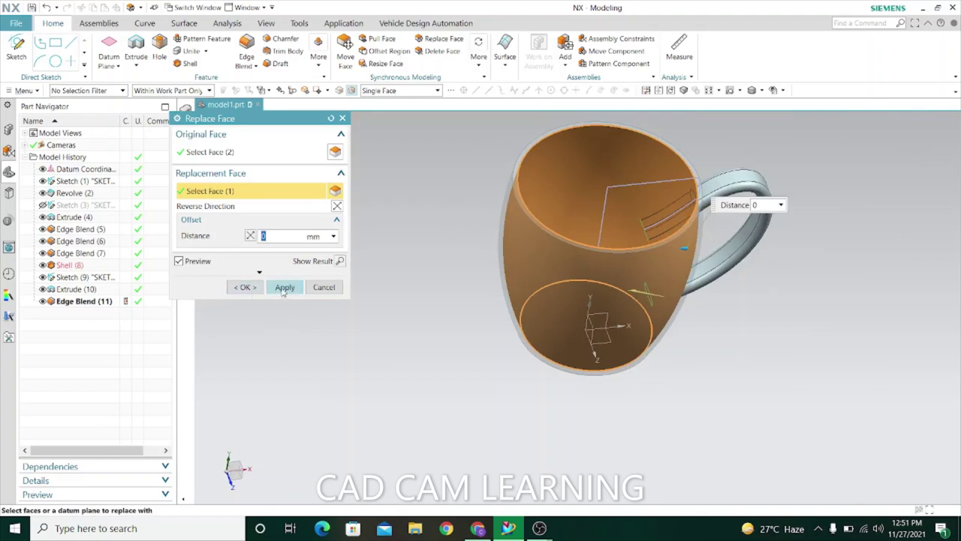
{"action": "left_click", "coordinate": [284, 287]}
{"action": "left_click", "coordinate": [325, 289]}
- Unite the handle with the cup body, using the cup as target and the handle as tool
{"action": "left_click", "coordinate": [188, 51]}
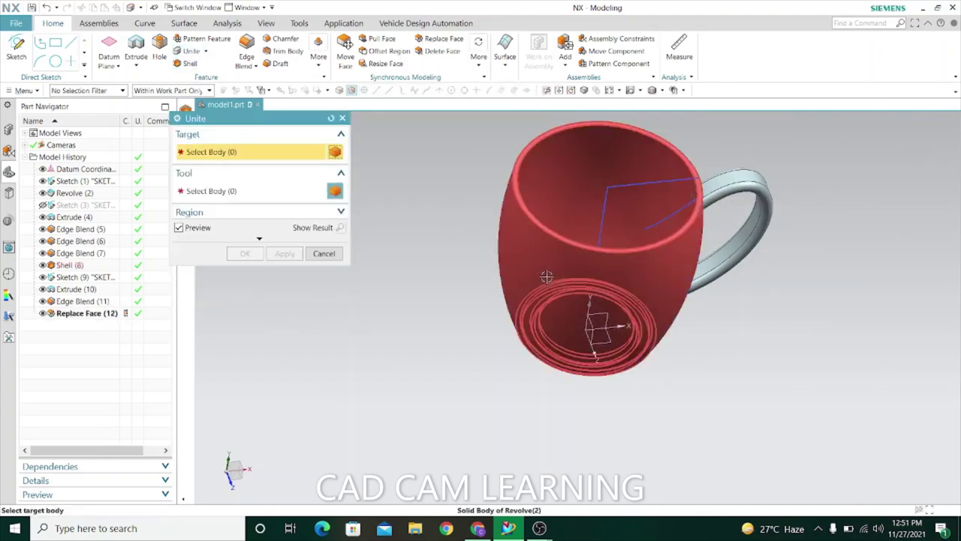
{"action": "left_click", "coordinate": [547, 271]}
{"action": "scroll", "coordinate": [480, 262], "scroll_direction": "down", "scroll_amount": 3}
{"action": "left_click_drag", "start_coordinate": [508, 202], "coordinate": [721, 394]}
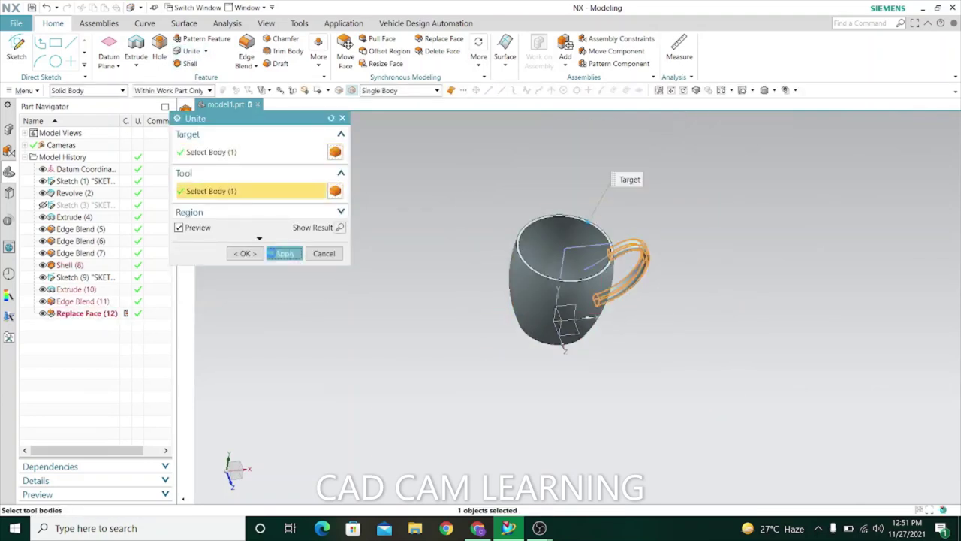
{"action": "left_click", "coordinate": [284, 253]}
{"action": "left_click", "coordinate": [324, 253]}
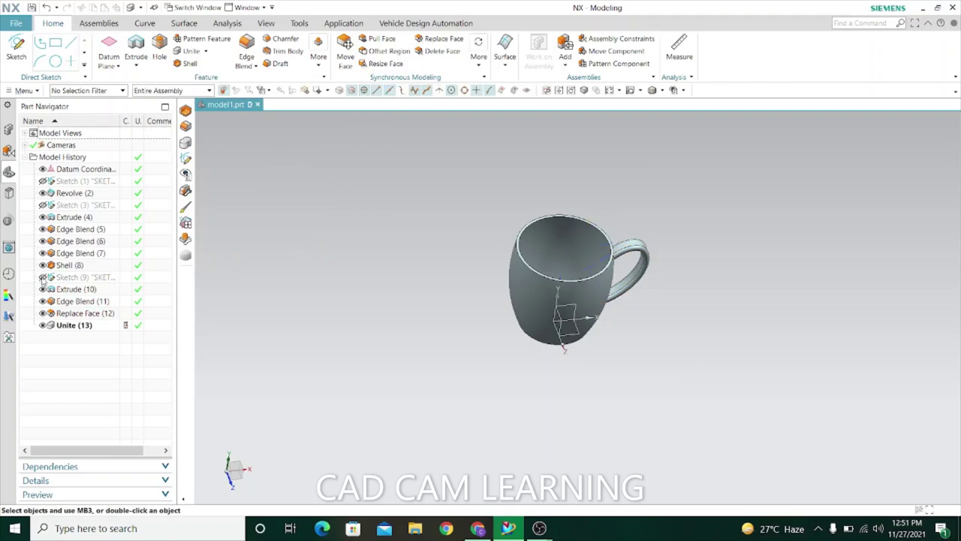
- Switch the render style to Shaded and view the mug from the side
{"action": "middle_click_drag", "start_coordinate": [304, 276], "coordinate": [247, 253]}
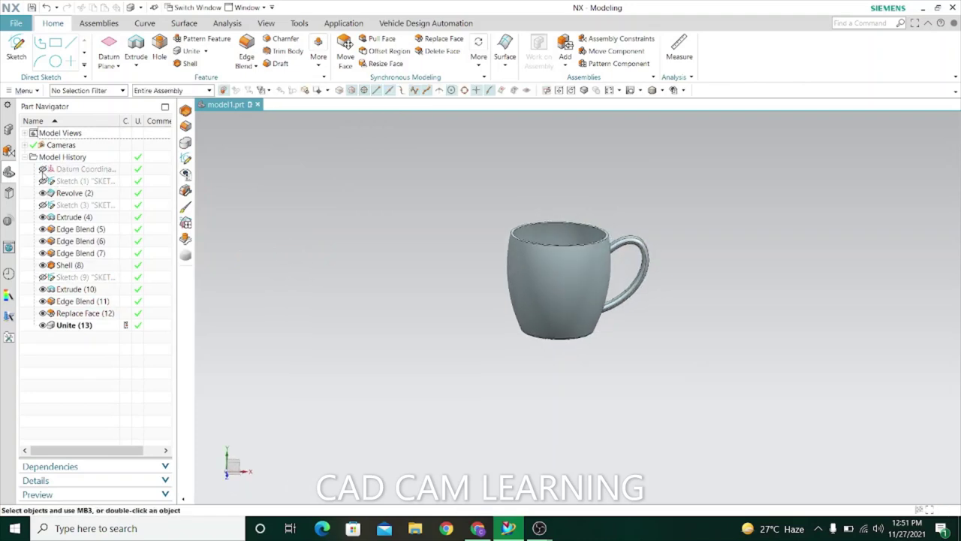
{"action": "mouse_move", "coordinate": [434, 286]}
{"action": "middle_mouse_down"}
{"action": "mouse_move", "coordinate": [450, 167]}
{"action": "mouse_move", "coordinate": [464, 279]}
{"action": "mouse_move", "coordinate": [450, 287]}
{"action": "middle_mouse_up"}
{"action": "left_click", "coordinate": [661, 90]}
{"action": "left_click", "coordinate": [619, 114]}
{"action": "scroll", "coordinate": [496, 249], "scroll_direction": "up", "scroll_amount": 5}
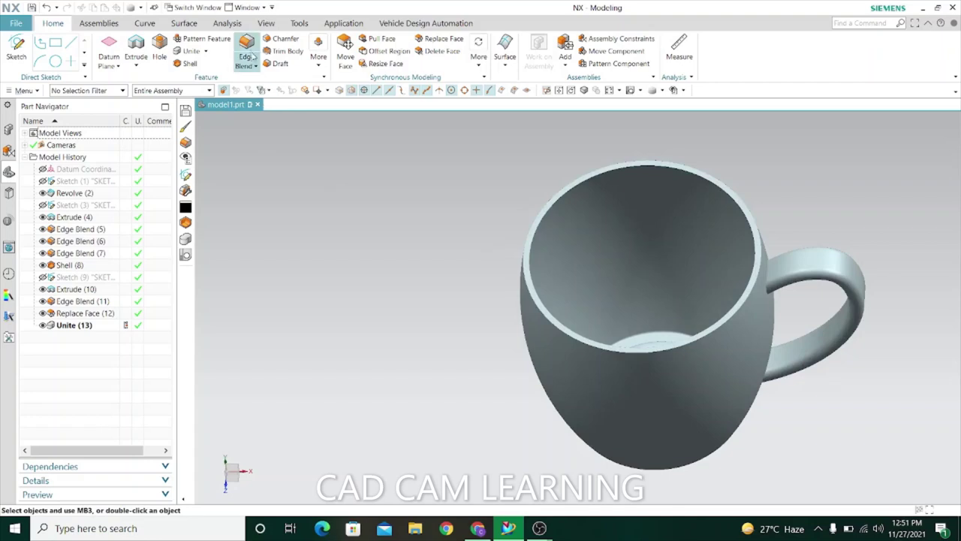
- Blend the mug rim's inner and outer edges with a 1 mm radius
{"action": "scroll", "coordinate": [511, 184], "scroll_direction": "up", "scroll_amount": 3}
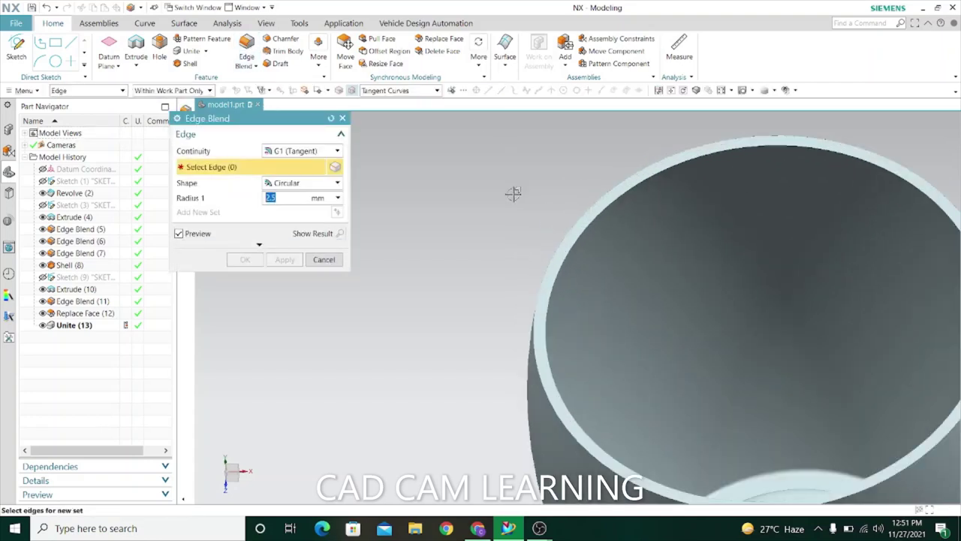
{"action": "left_click", "coordinate": [596, 218]}
{"action": "type", "text": "3"}
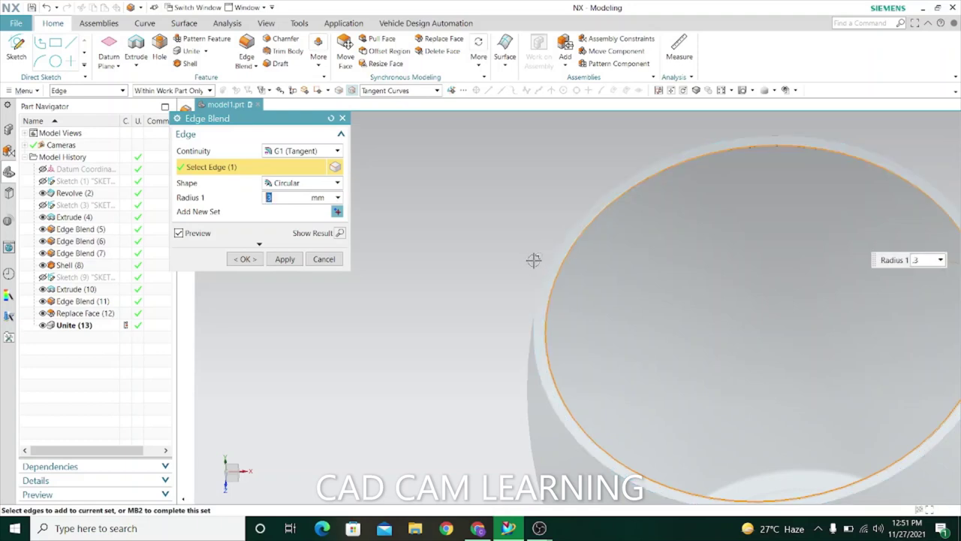
{"action": "left_click", "coordinate": [534, 260]}
{"action": "type", "text": "5"}
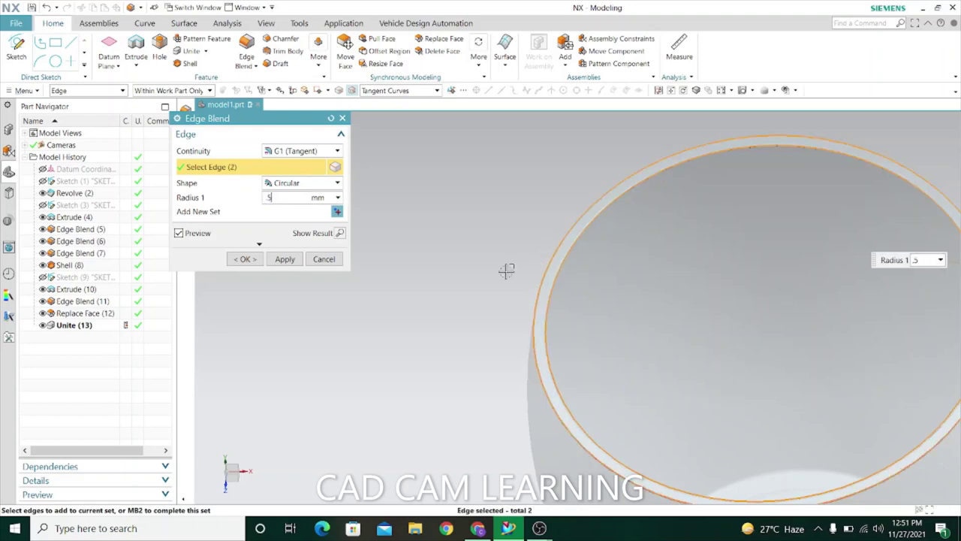
{"action": "scroll", "coordinate": [560, 249], "scroll_direction": "up", "scroll_amount": 2}
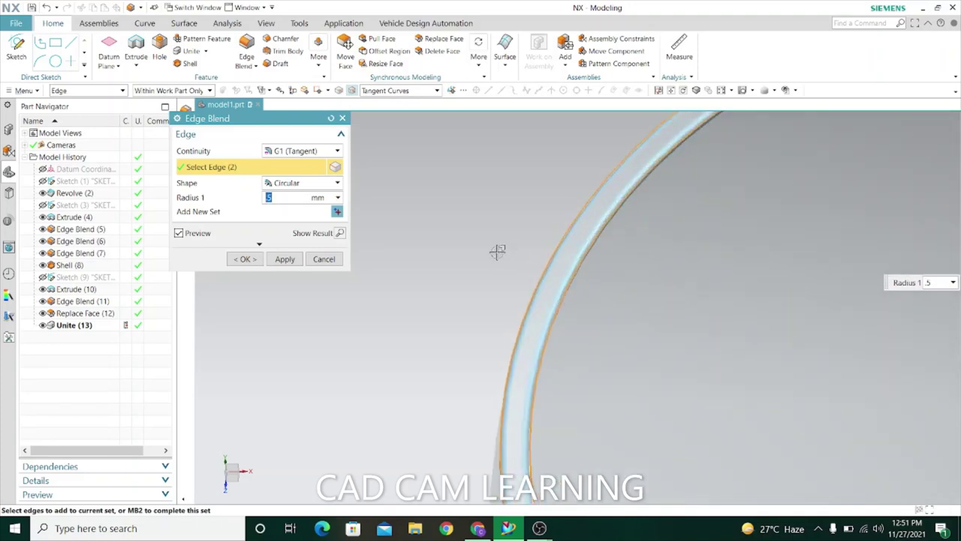
{"action": "type", "text": "1"}
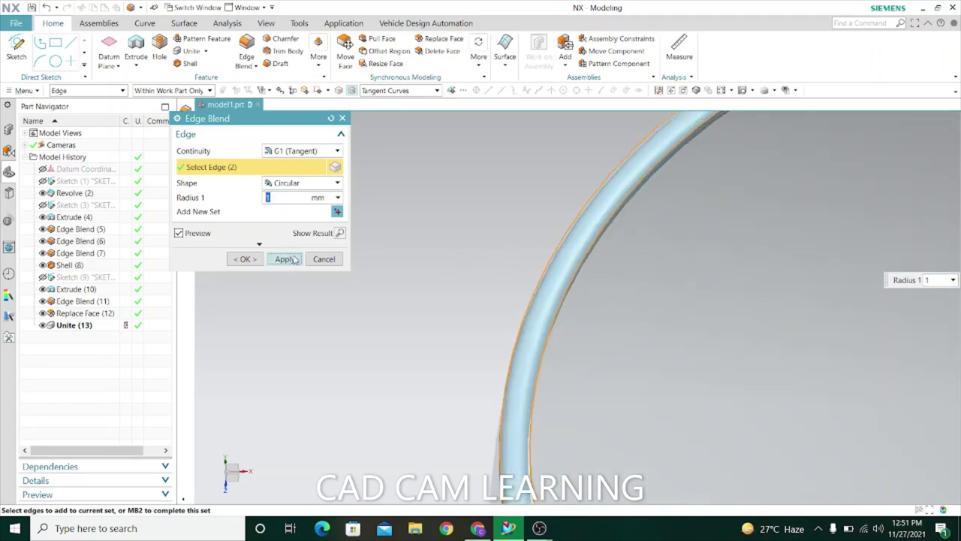
{"action": "left_click", "coordinate": [285, 259]}
{"action": "left_click", "coordinate": [324, 259]}
{"action": "key", "text": "ctrl+f"}
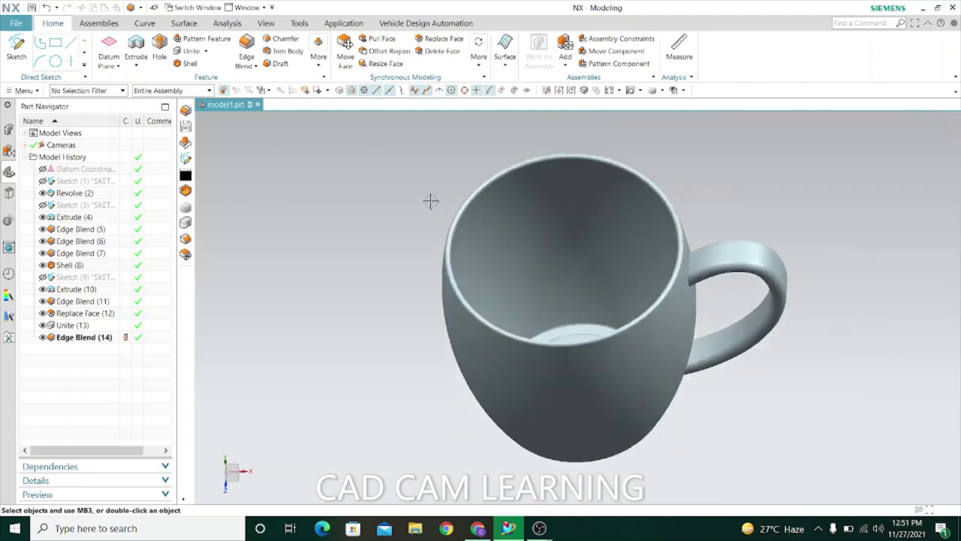
{"action": "mouse_move", "coordinate": [430, 200]}
{"action": "middle_mouse_down"}
{"action": "mouse_move", "coordinate": [393, 263]}
{"action": "mouse_move", "coordinate": [386, 208]}
{"action": "mouse_move", "coordinate": [379, 225]}
{"action": "middle_mouse_up"}
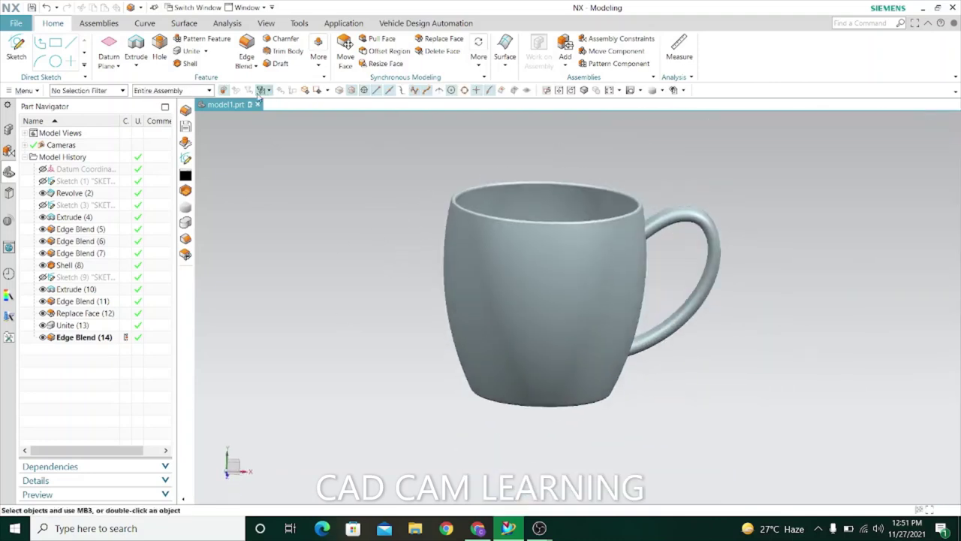
- Turn on True Shading for the mug from the View tab
{"action": "left_click", "coordinate": [266, 23]}
{"action": "left_click", "coordinate": [425, 52]}
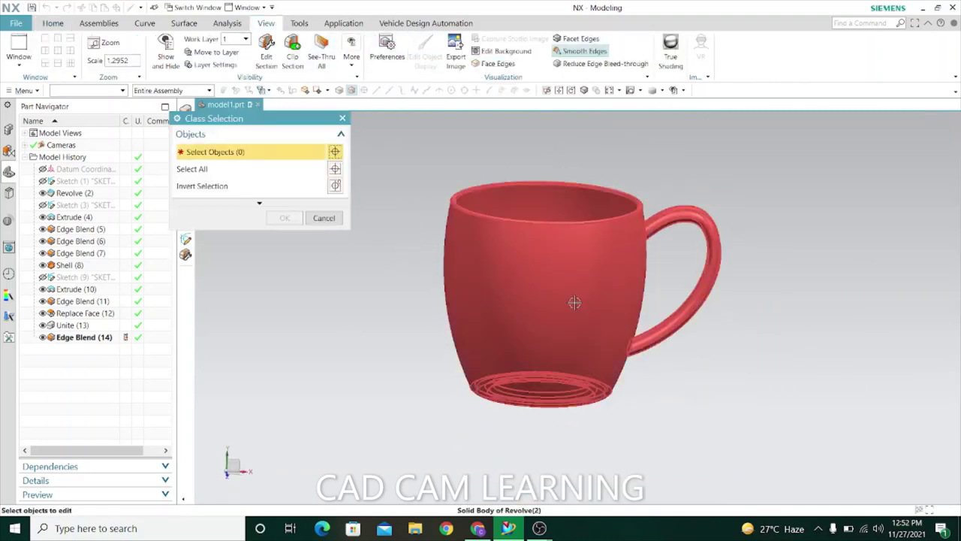
{"action": "left_click", "coordinate": [324, 218]}
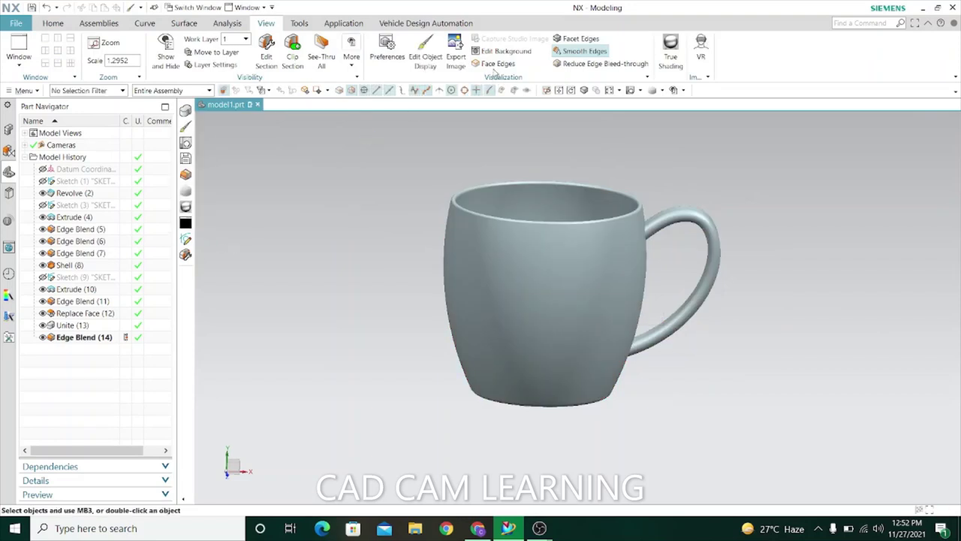
{"action": "left_click", "coordinate": [671, 48]}
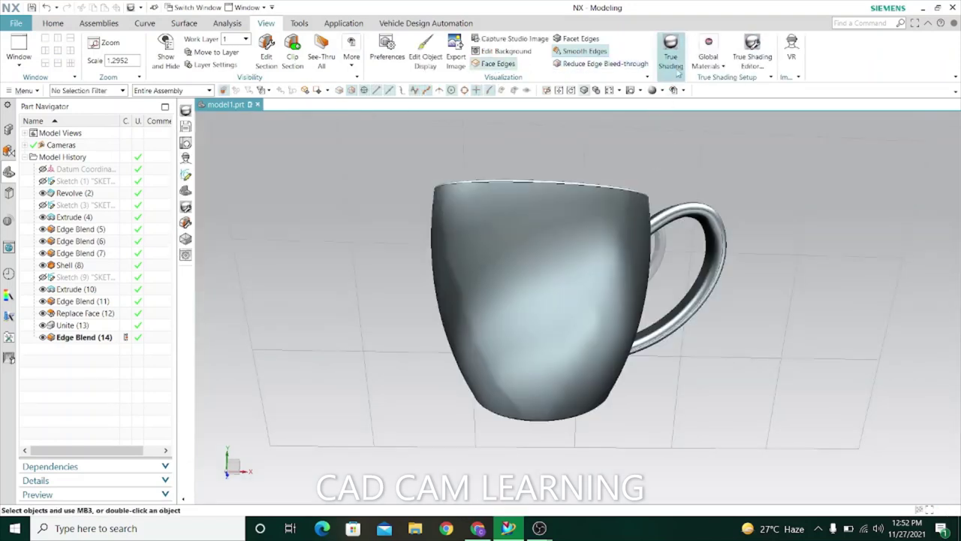
- Apply a glossy blue global material and orbit to inspect the finished mug
{"action": "left_click", "coordinate": [709, 50]}
{"action": "left_click", "coordinate": [744, 174]}
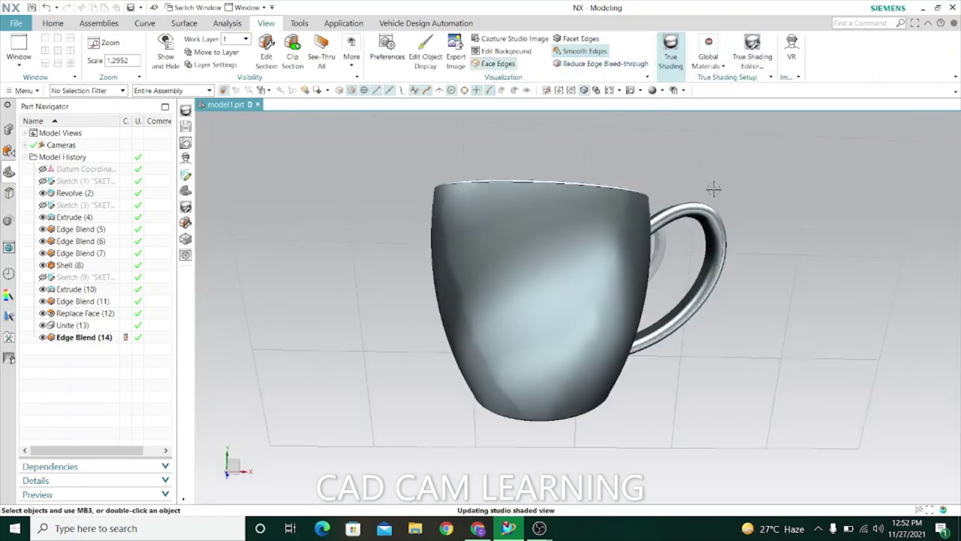
{"action": "mouse_move", "coordinate": [476, 265]}
{"action": "middle_mouse_down"}
{"action": "mouse_move", "coordinate": [472, 162]}
{"action": "mouse_move", "coordinate": [471, 273]}
{"action": "mouse_move", "coordinate": [451, 315]}
{"action": "mouse_move", "coordinate": [476, 308]}
{"action": "mouse_move", "coordinate": [470, 242]}
{"action": "mouse_move", "coordinate": [518, 111]}
{"action": "middle_mouse_up"}
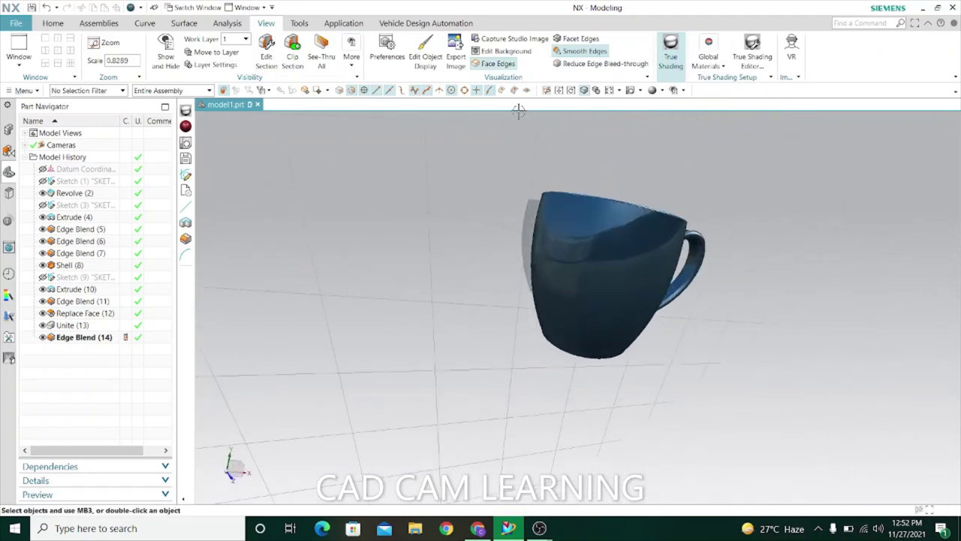
{"action": "left_click", "coordinate": [633, 90]}
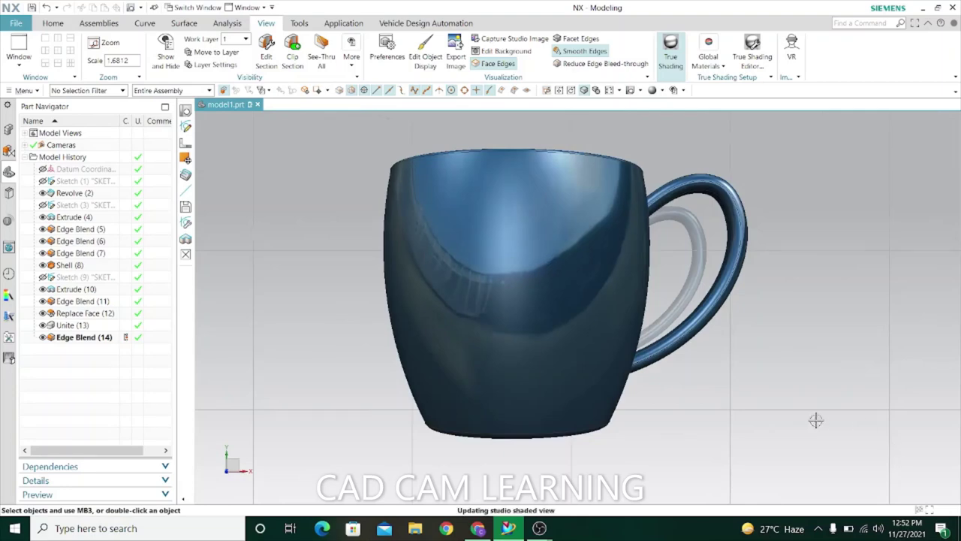
{"action": "mouse_move", "coordinate": [811, 412]}
{"action": "middle_mouse_down"}
{"action": "mouse_move", "coordinate": [734, 401]}
{"action": "mouse_move", "coordinate": [665, 451]}
{"action": "mouse_move", "coordinate": [708, 367]}
{"action": "mouse_move", "coordinate": [779, 350]}
{"action": "mouse_move", "coordinate": [714, 309]}
{"action": "middle_mouse_up"}
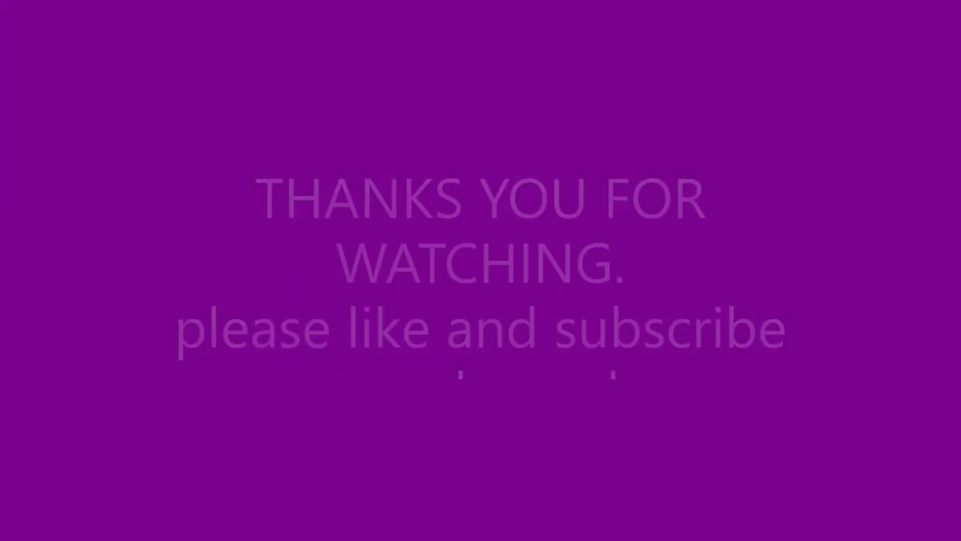